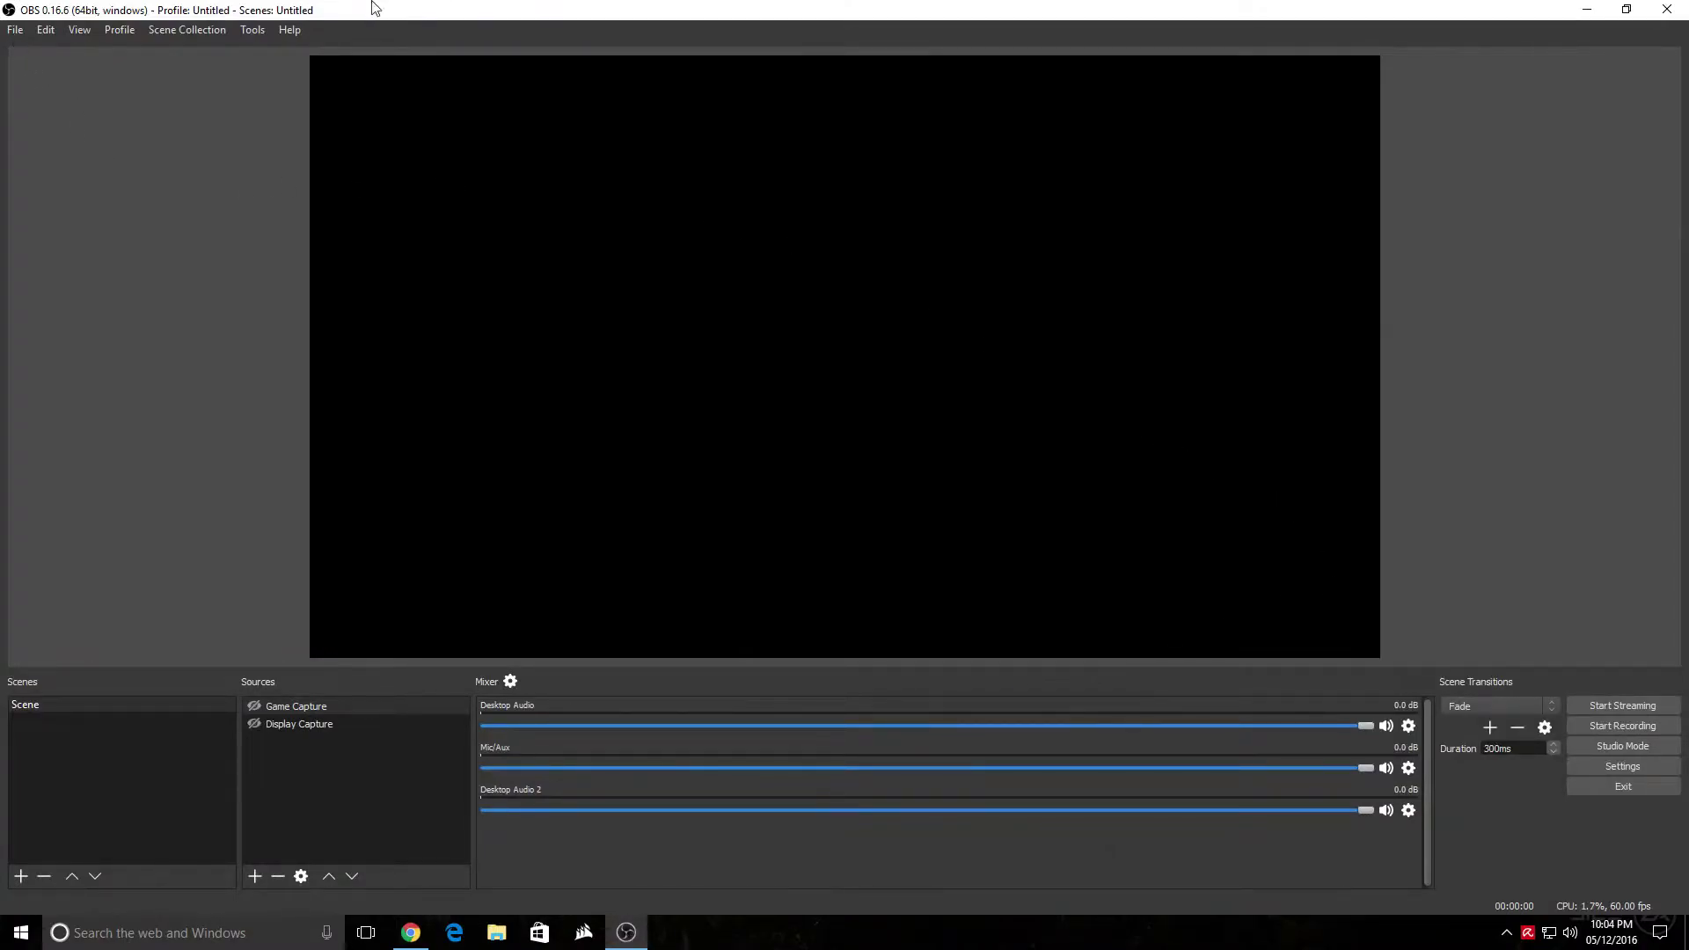
In Settings > Output > Recording, toggle audio track 1 so mp4 recordings use tracks 2 and 3
click(16, 31)
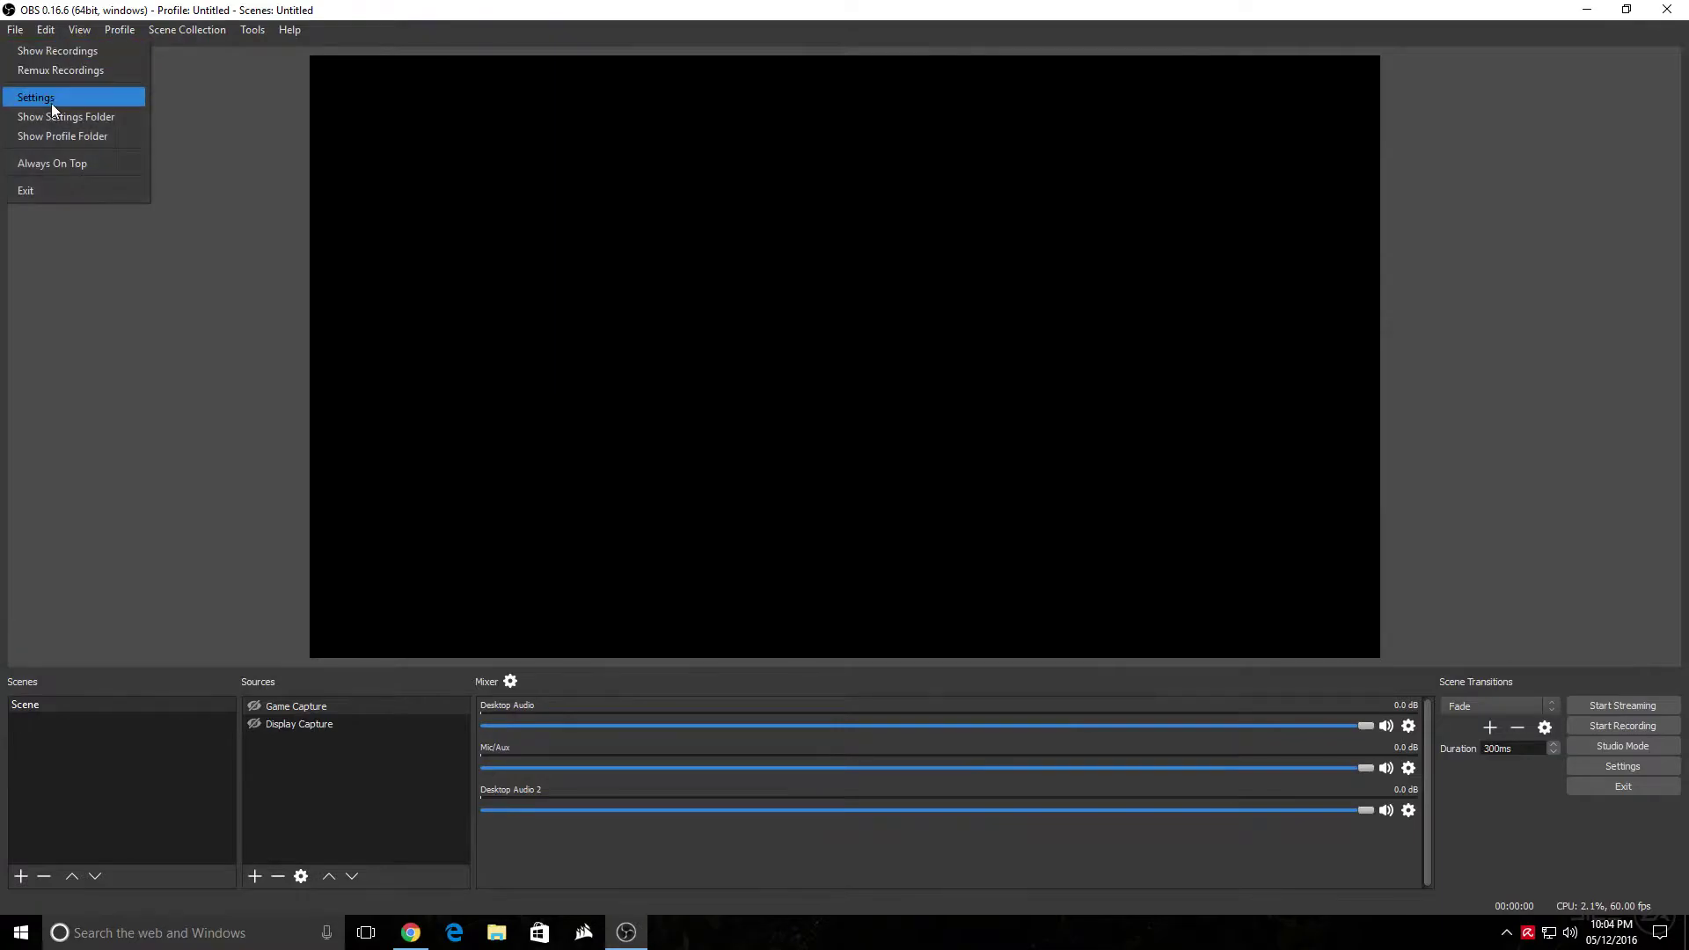
click(60, 95)
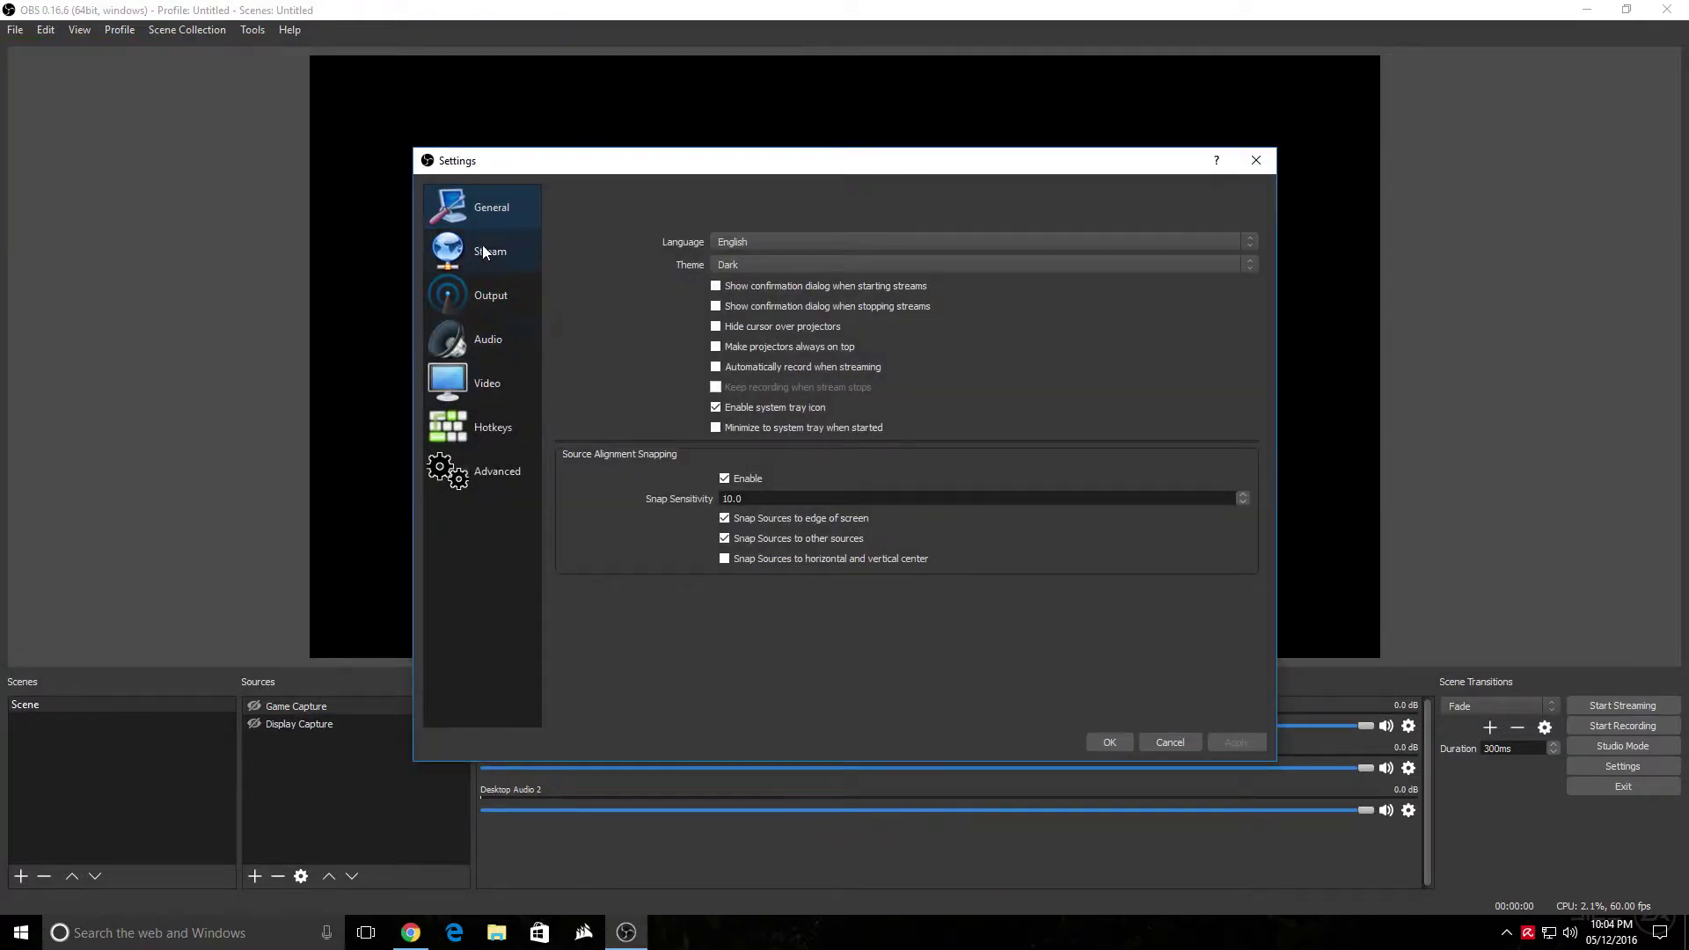
click(487, 293)
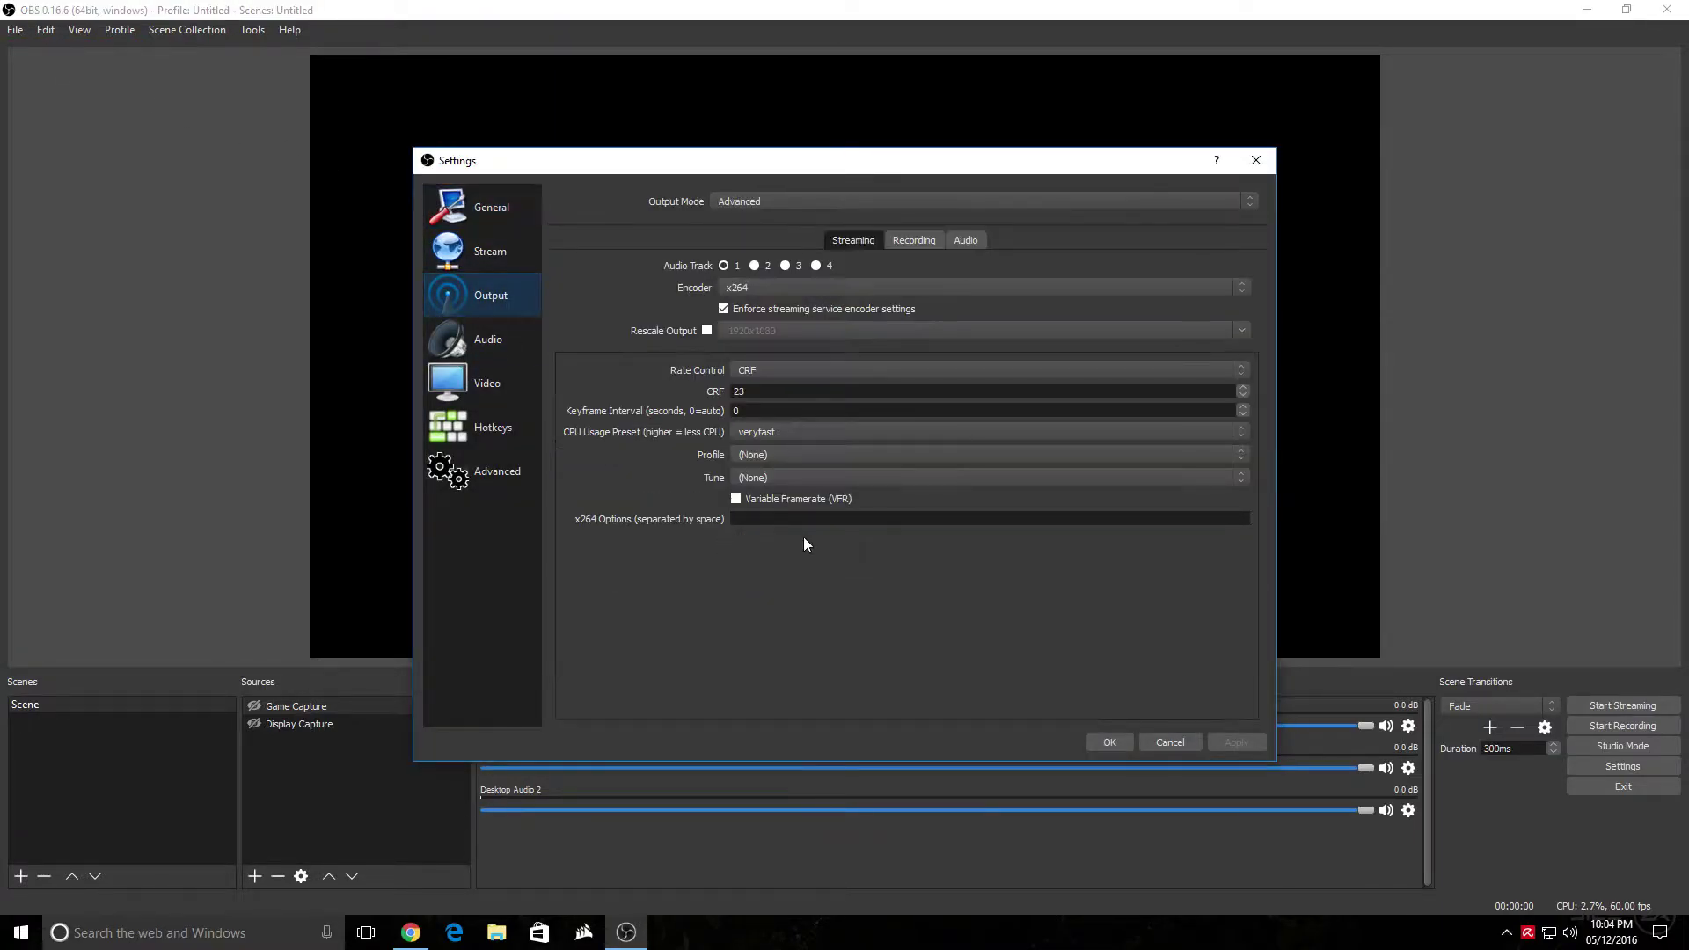
click(903, 241)
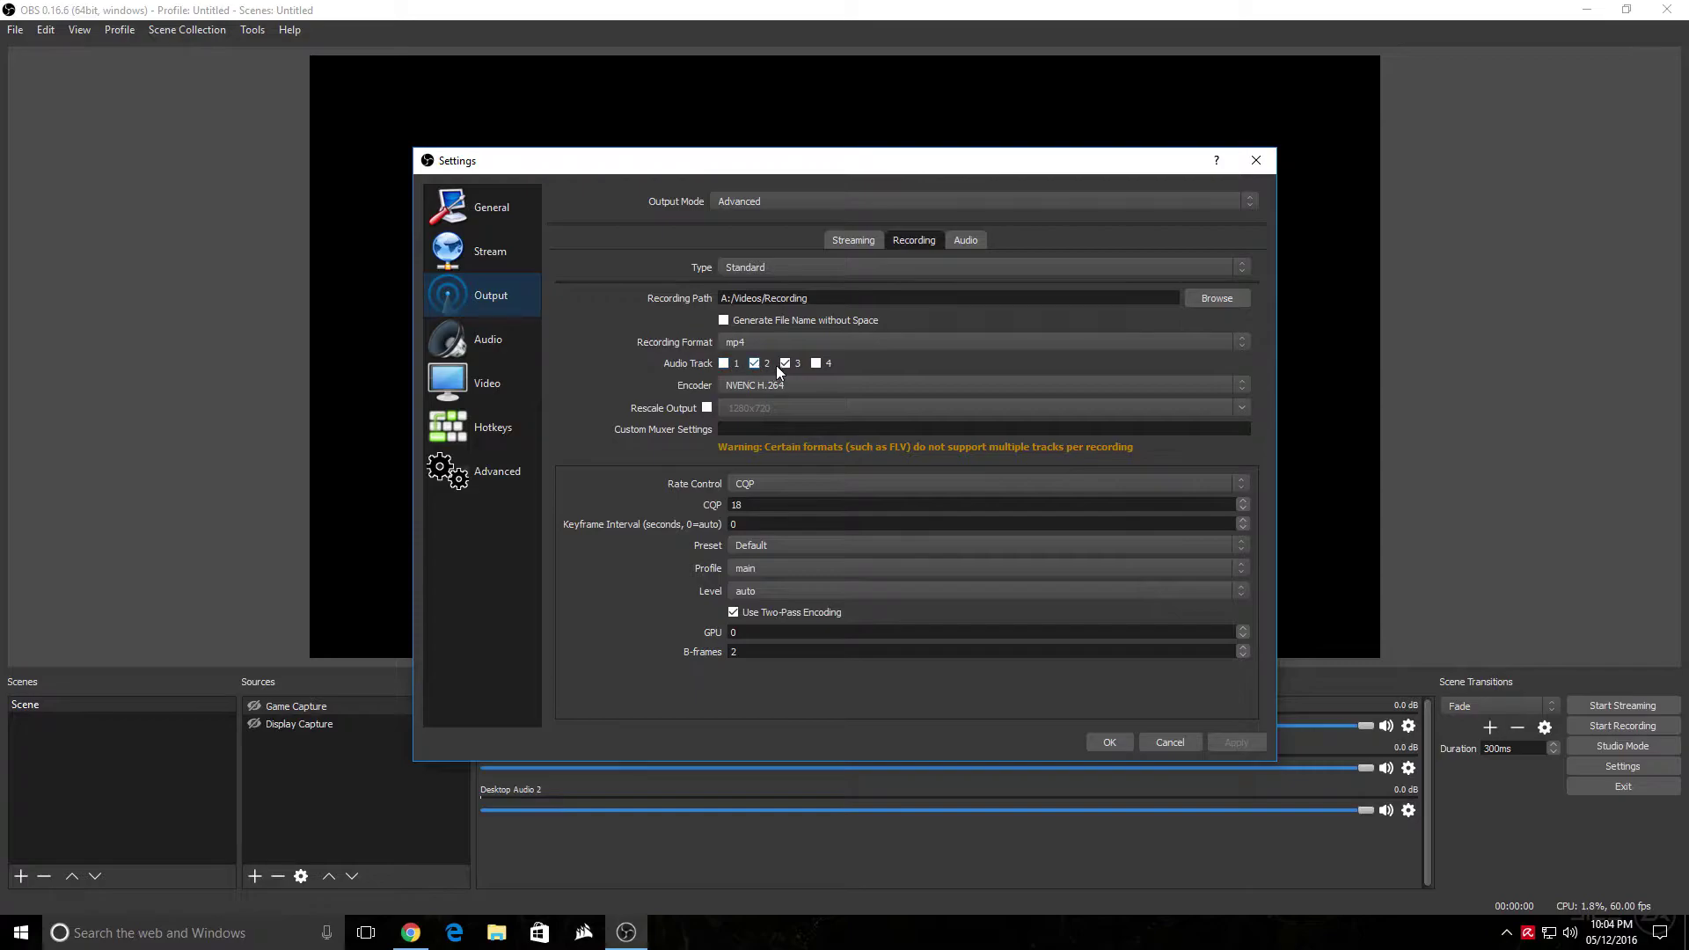
click(723, 366)
click(526, 334)
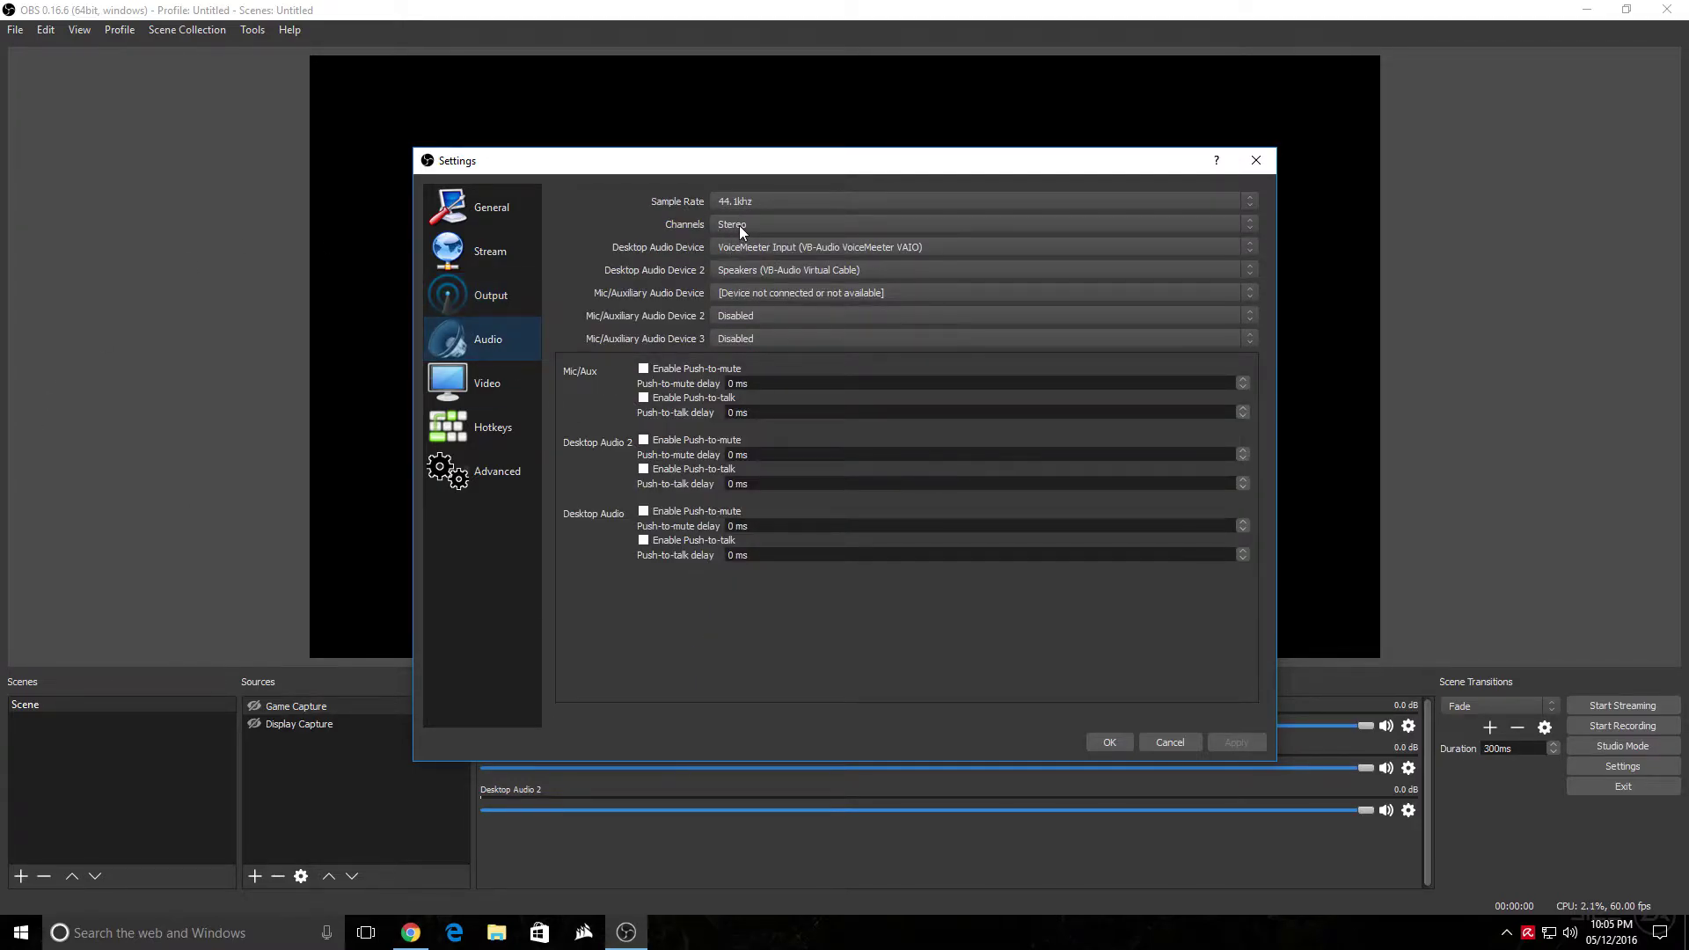
click(767, 247)
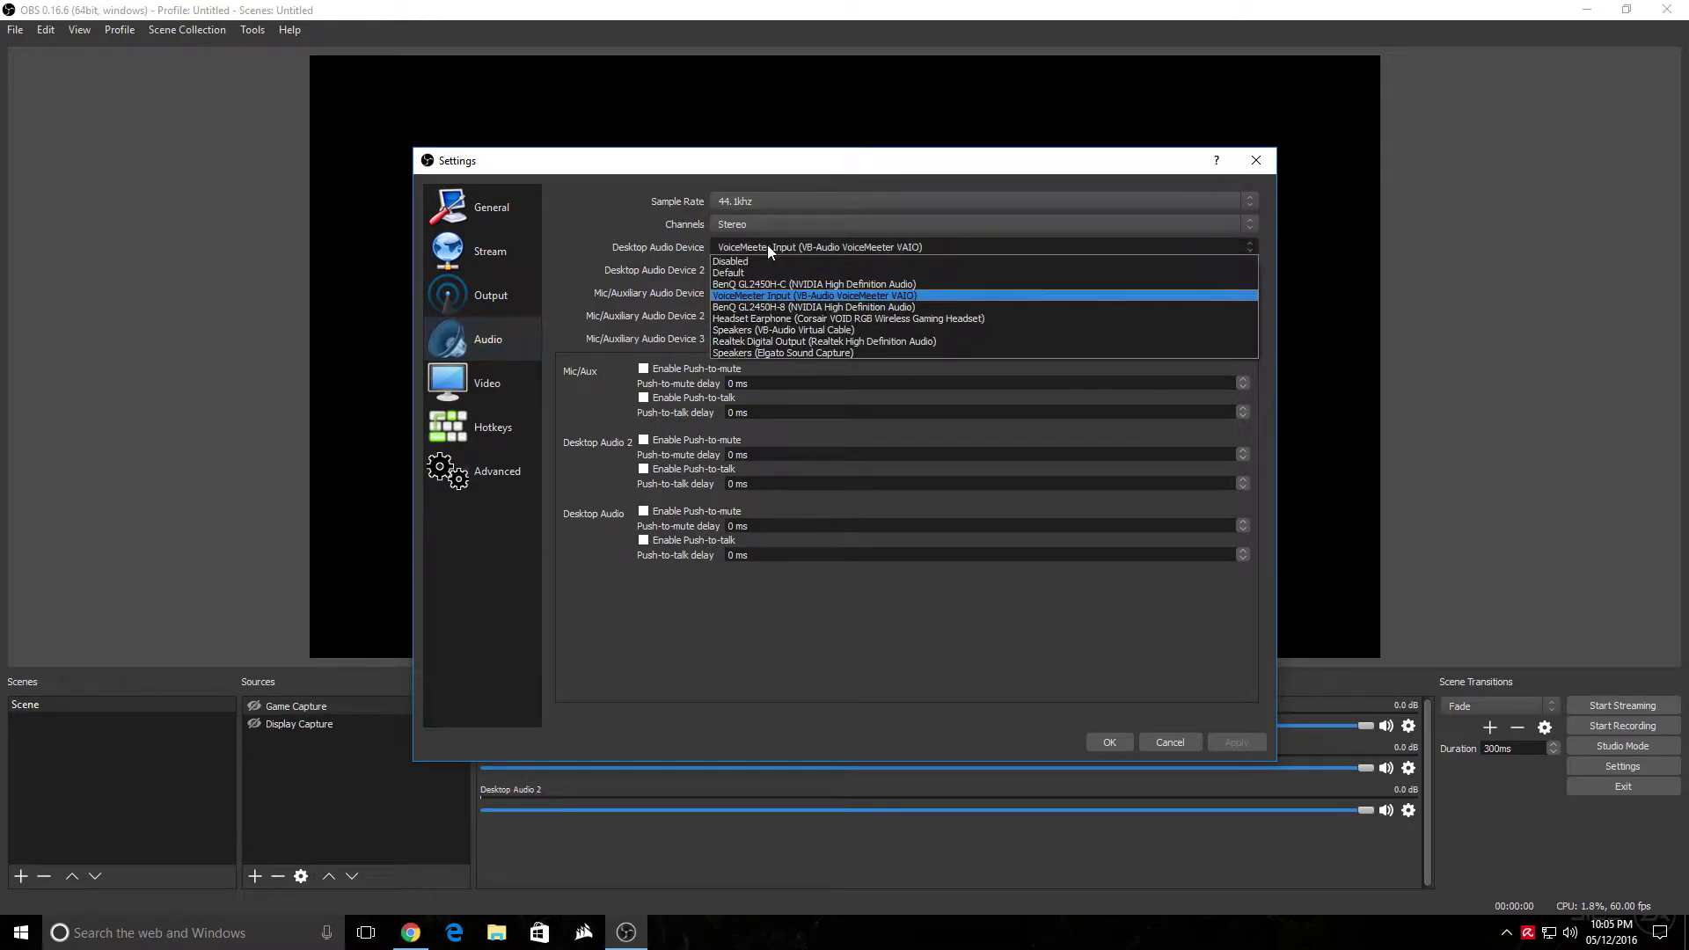
click(637, 232)
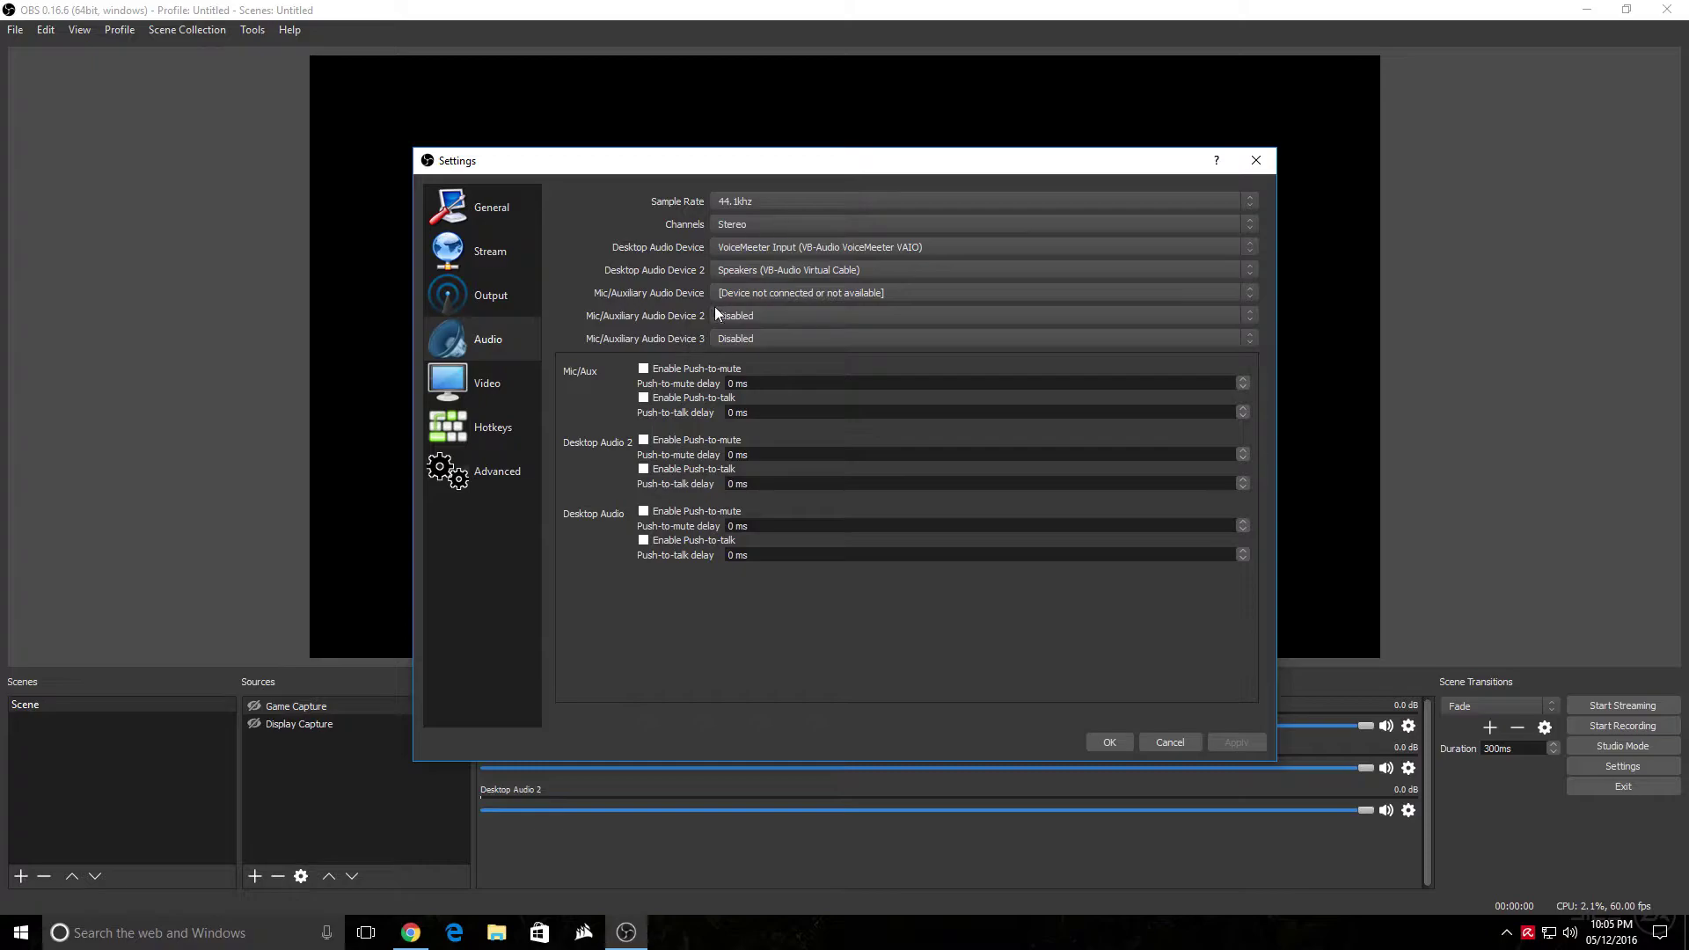
click(756, 292)
click(657, 294)
Close Settings, open Advanced Audio Properties from the Mixer and assign Mic/Aux to track 1
click(489, 296)
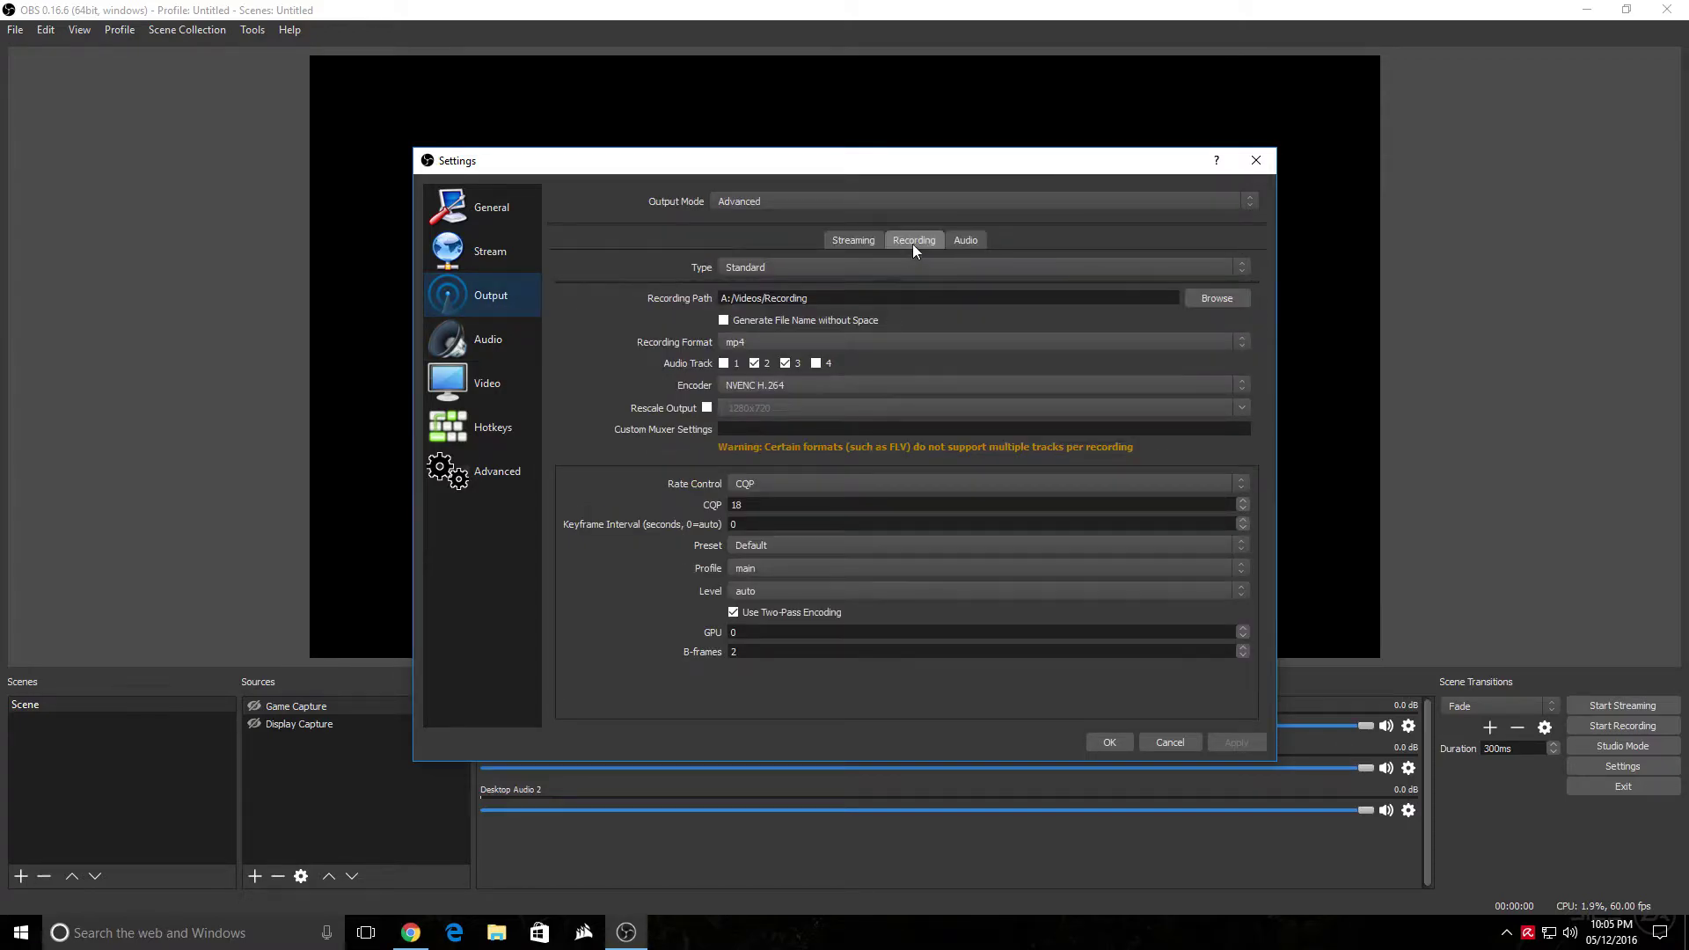
click(1254, 162)
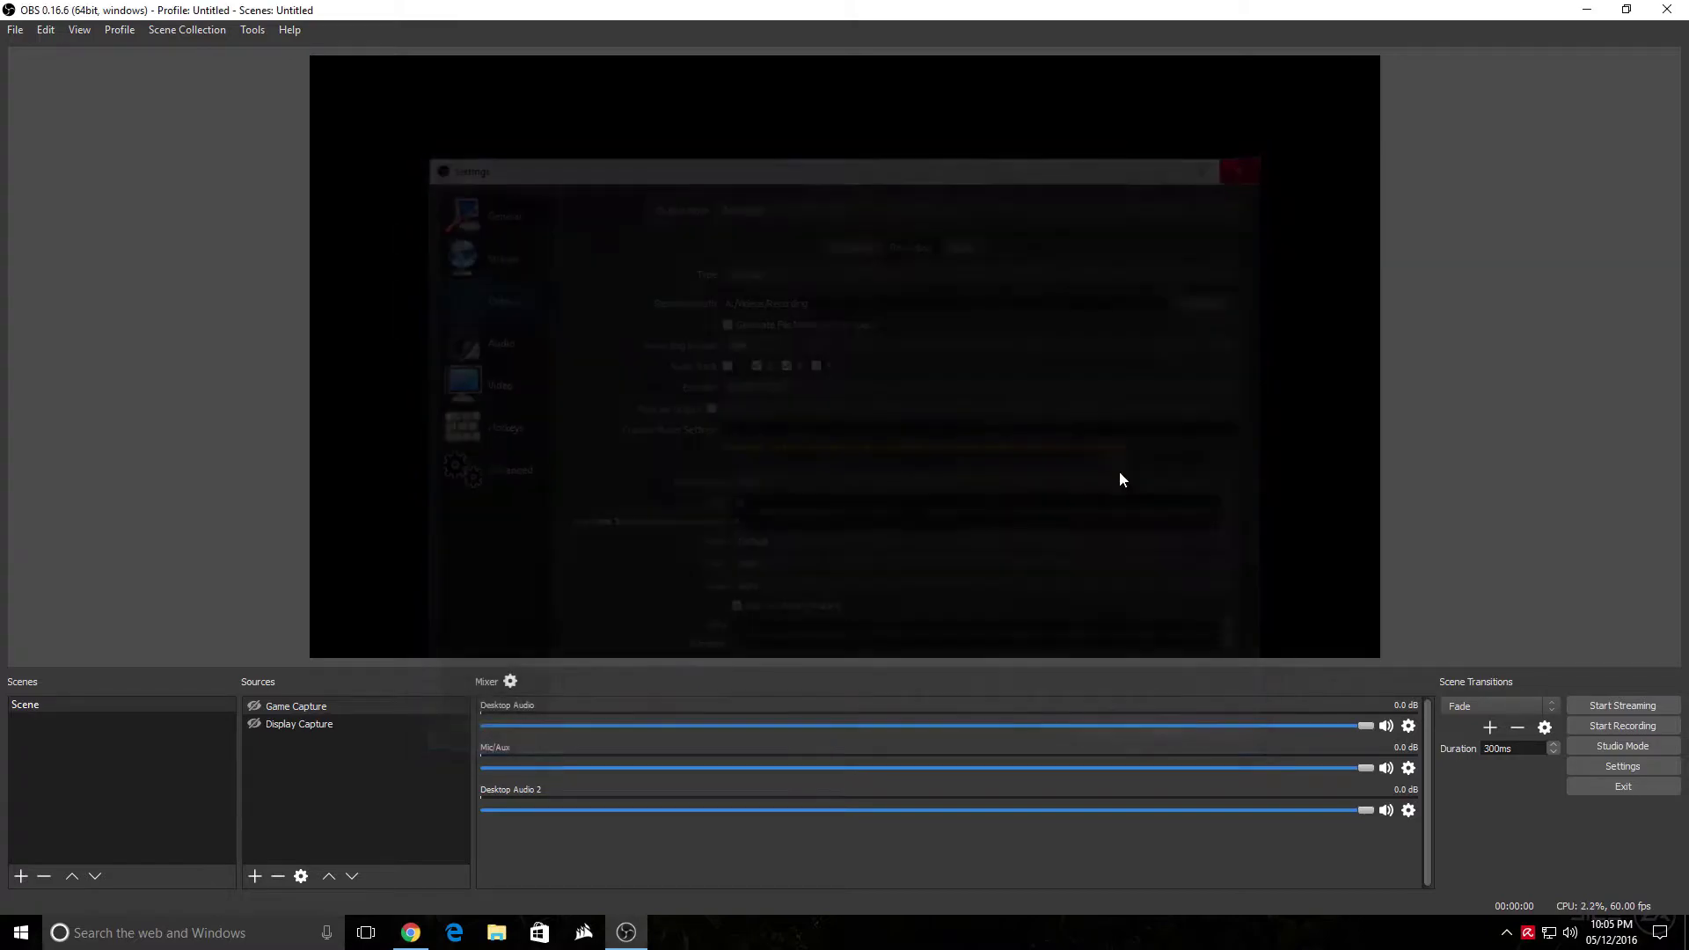
click(511, 681)
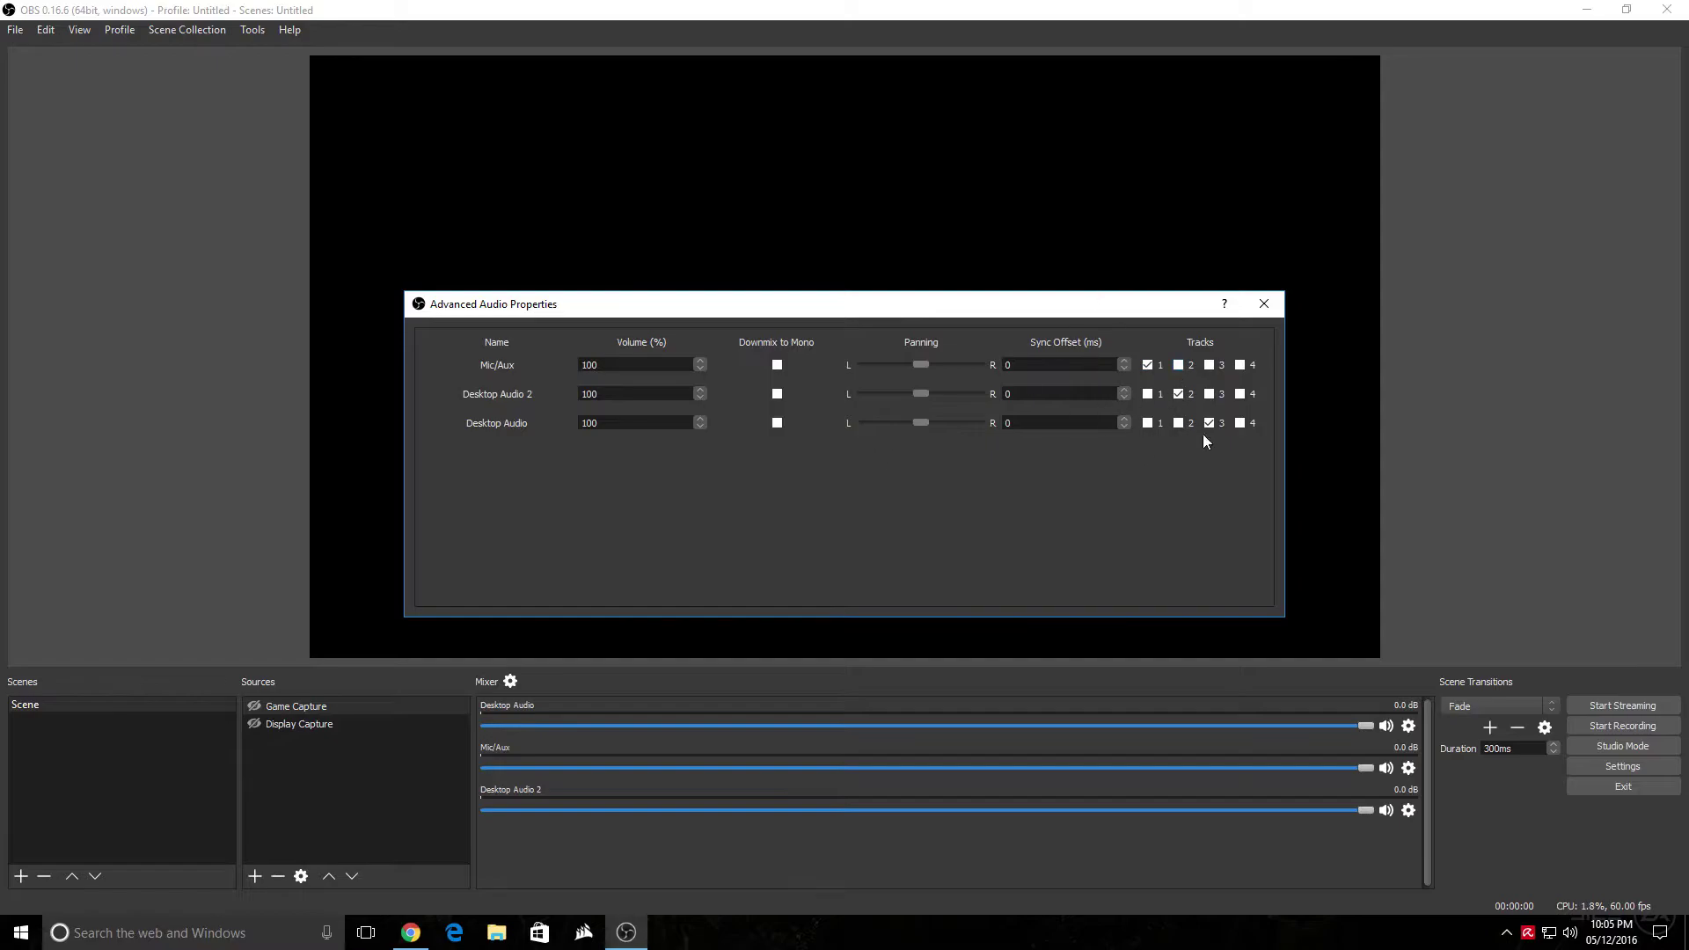
click(1147, 365)
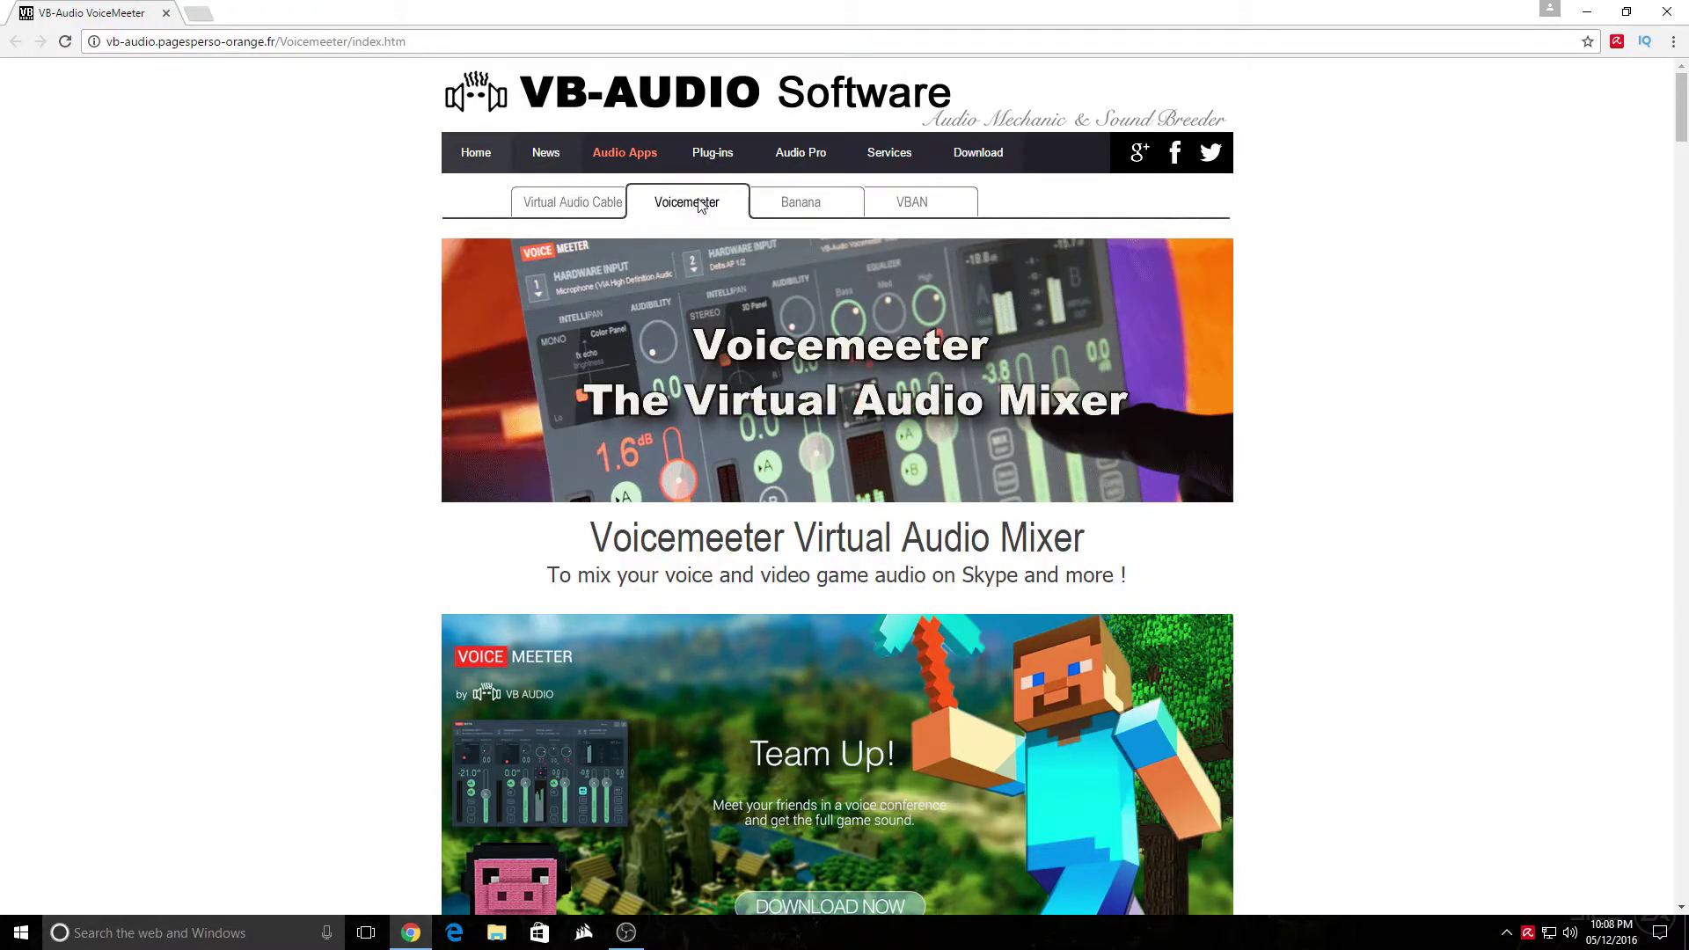
Switch between VB-Audio's Virtual Audio Cable and Voicemeeter pages, scrolling through the Voicemeeter download page
click(594, 201)
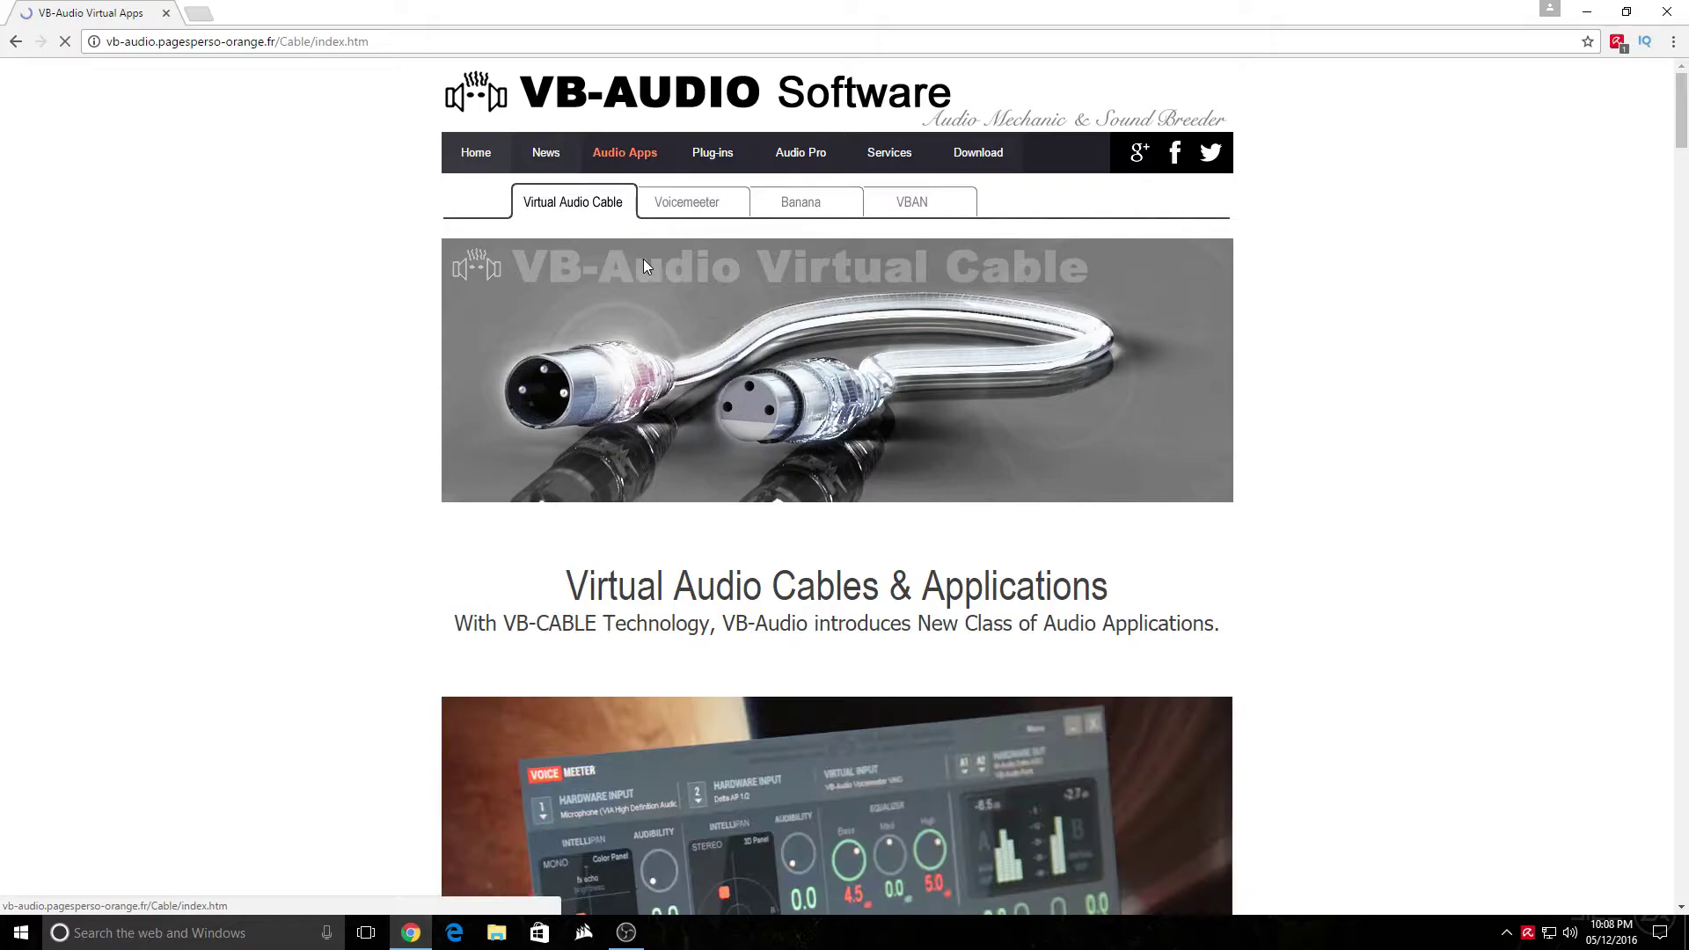
click(694, 205)
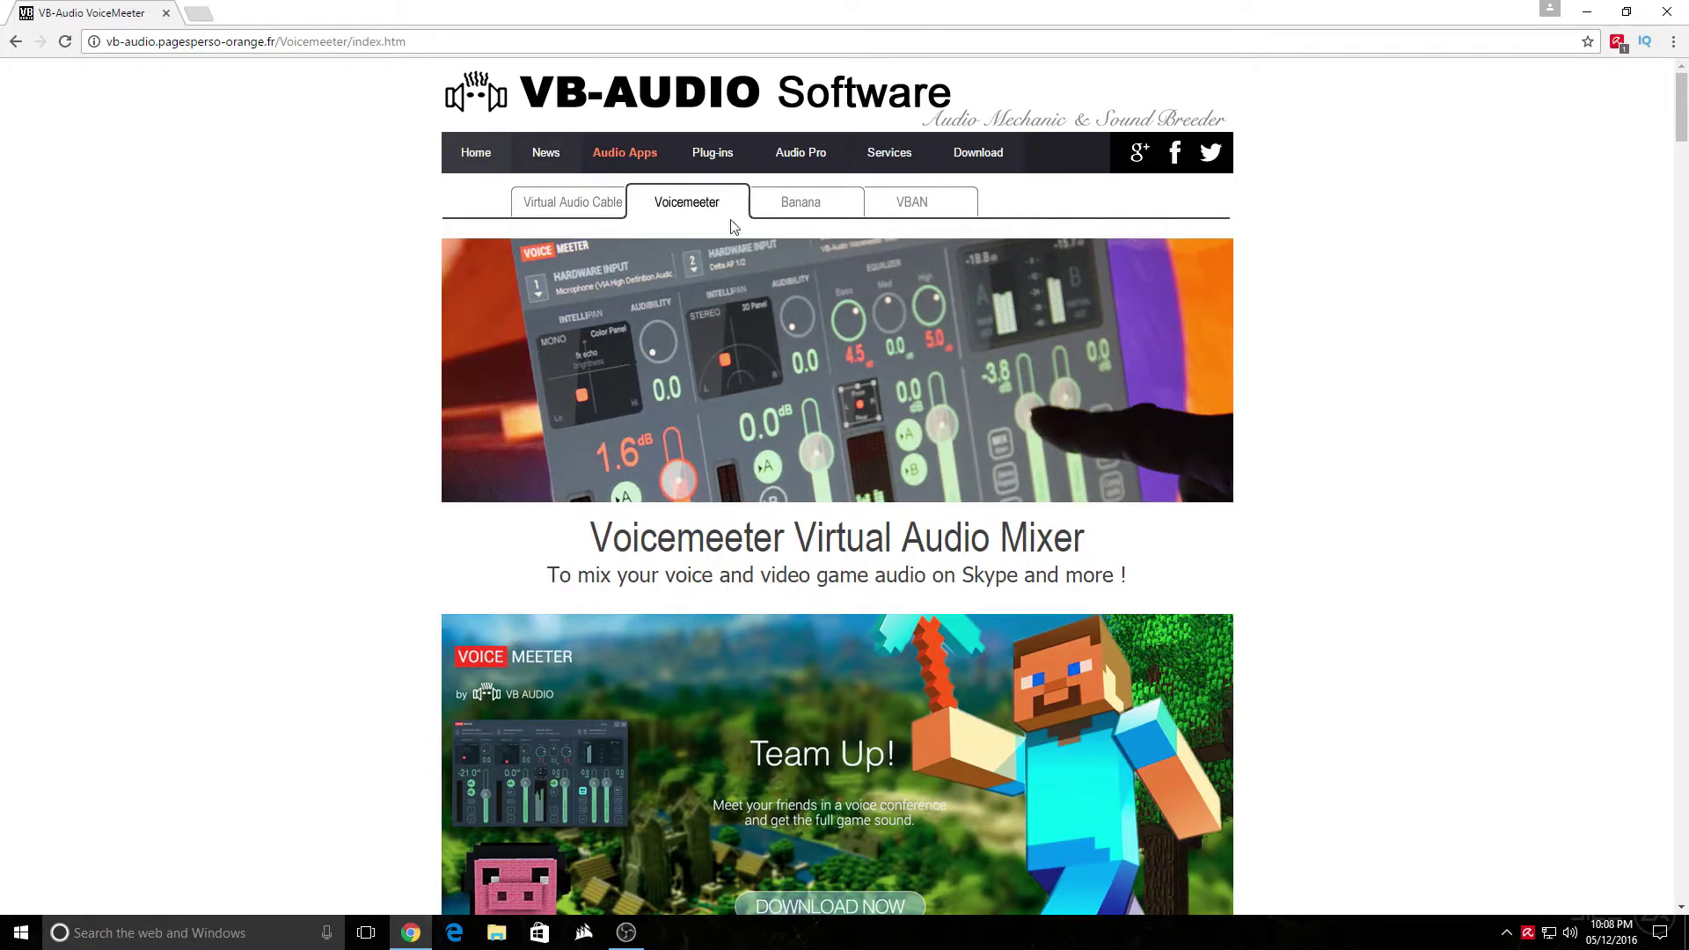
scroll(1169, 498, down, 15)
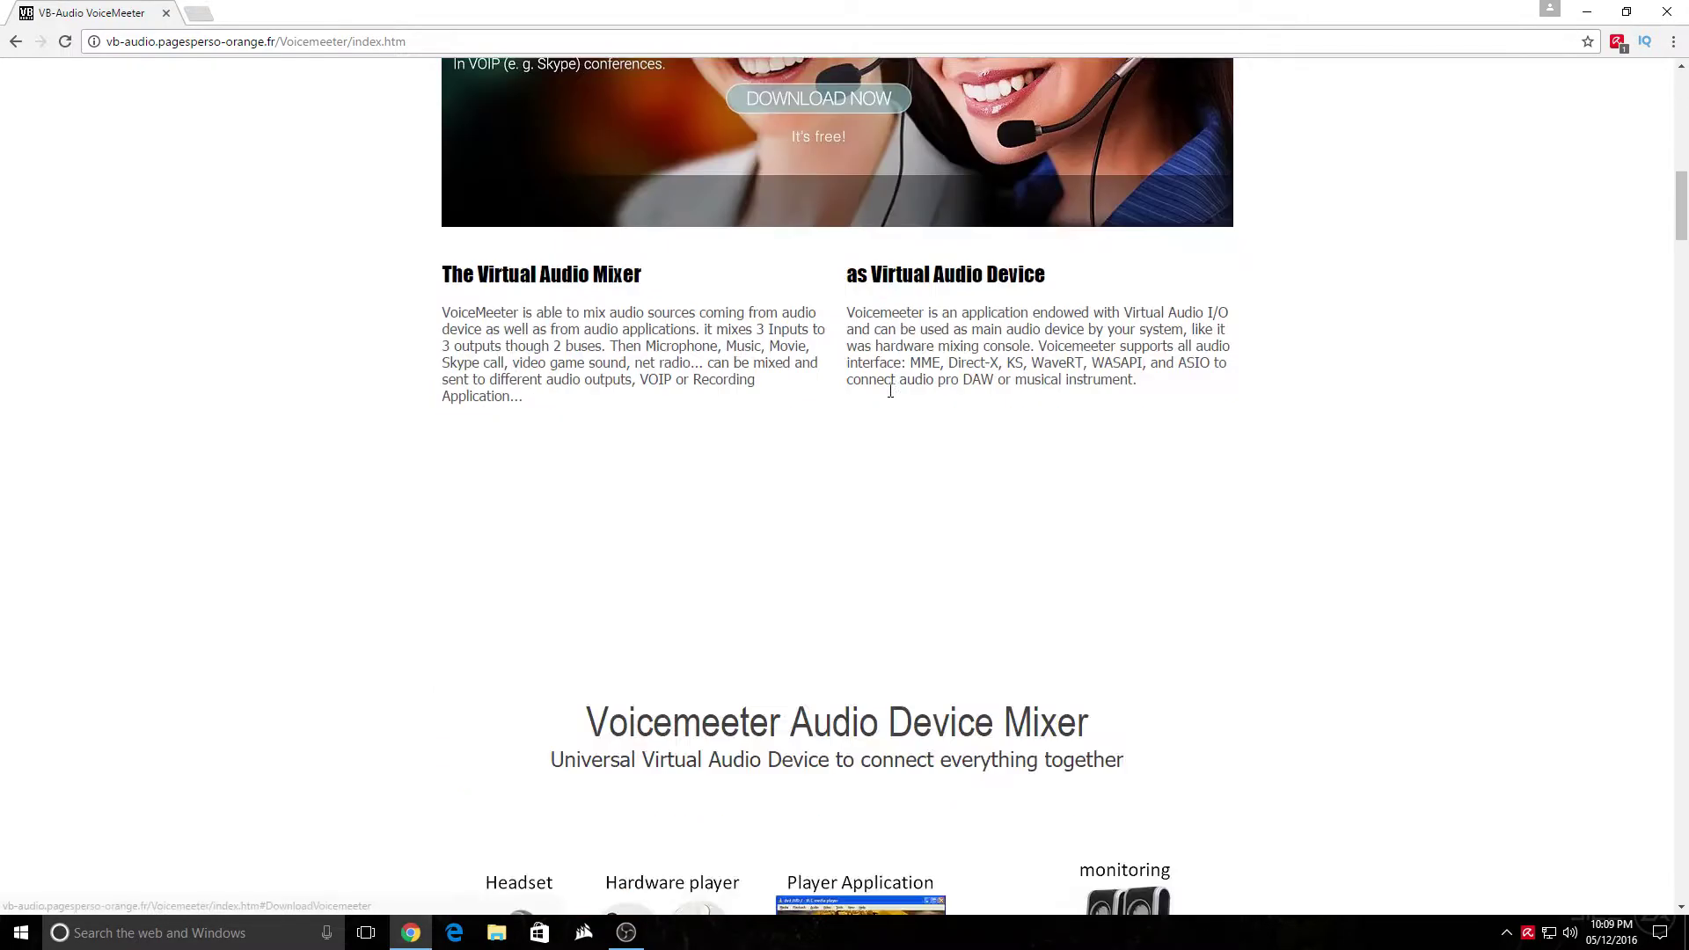
scroll(985, 499, down, 20)
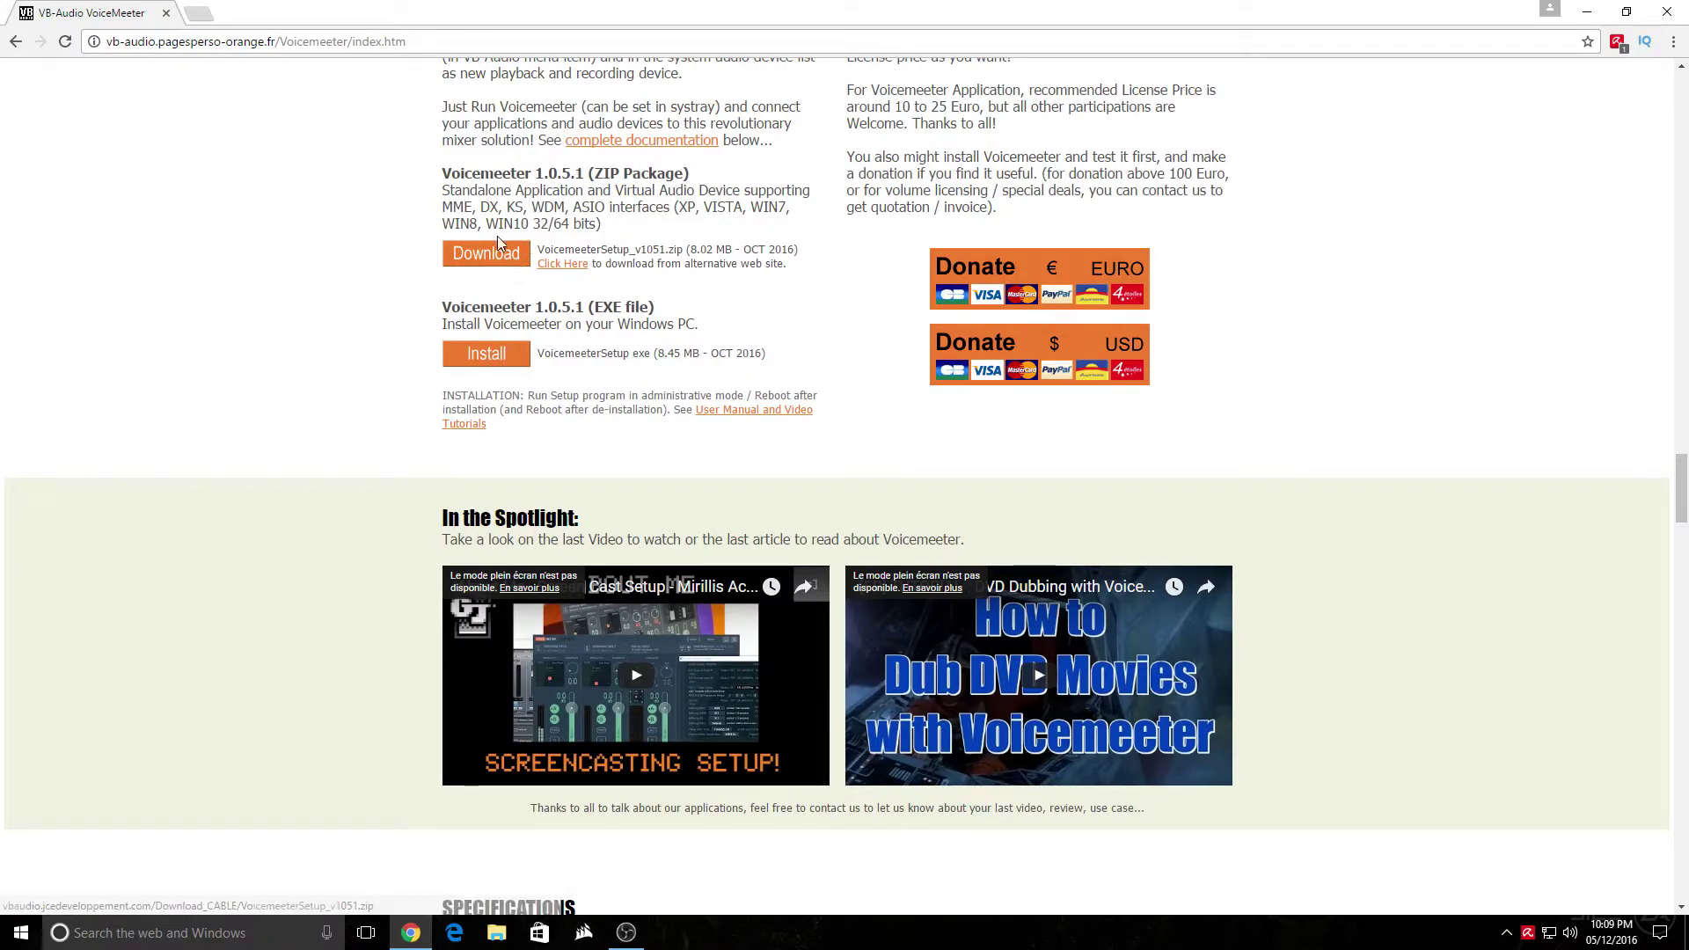
scroll(544, 363, up, 20)
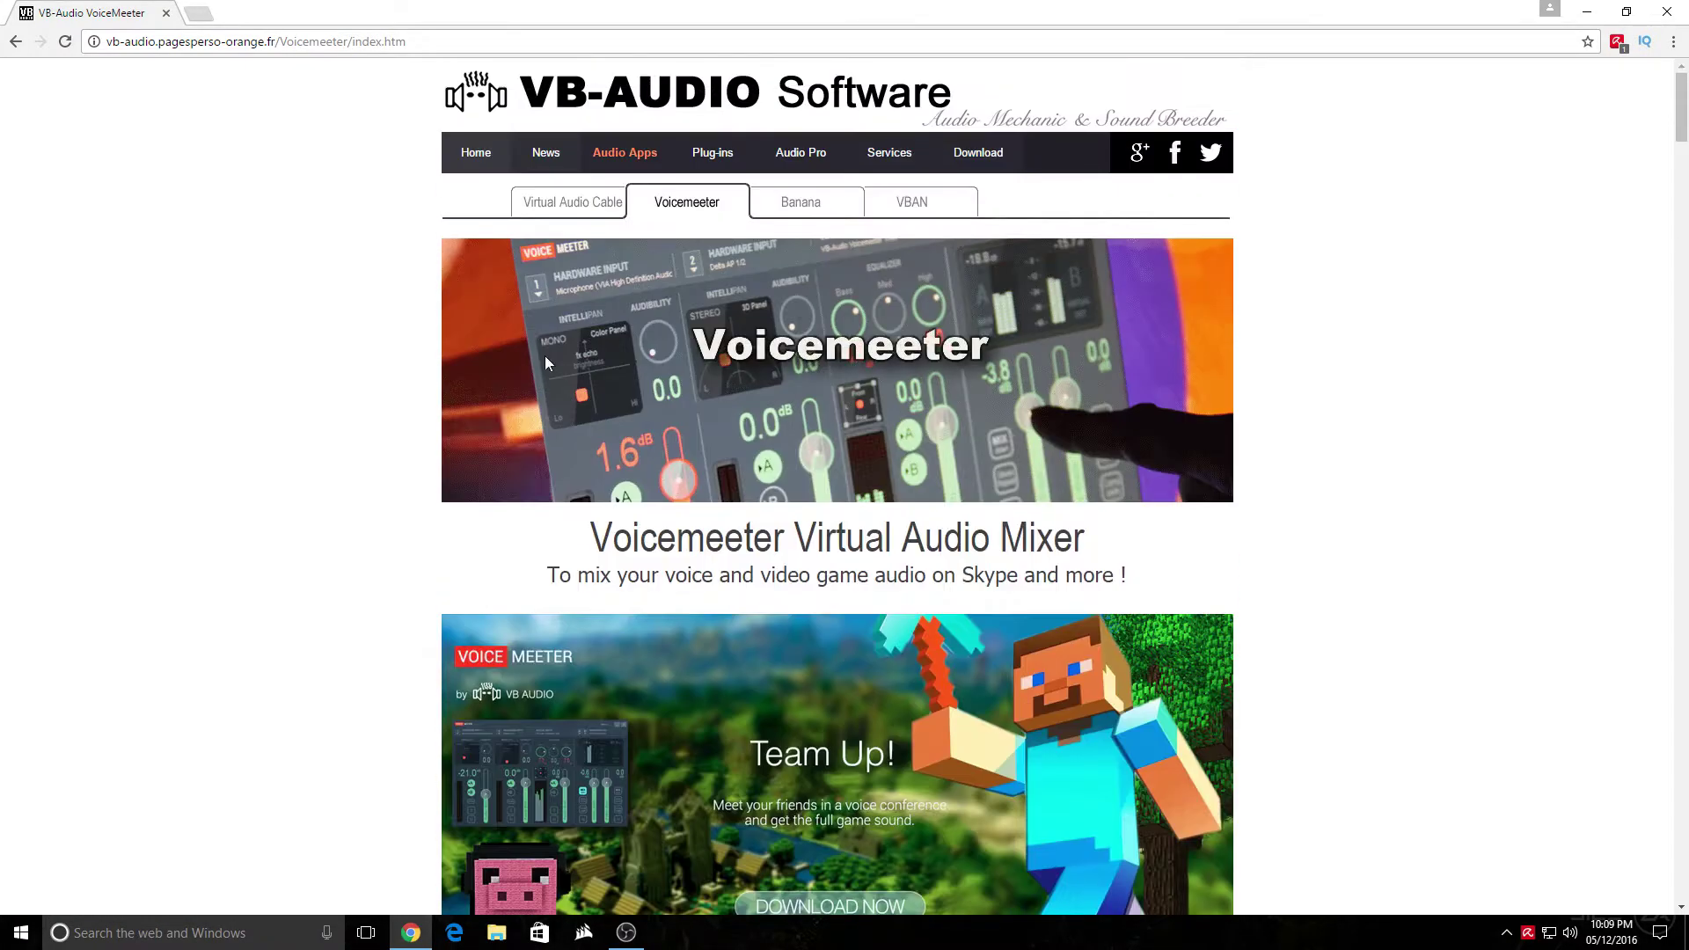
Open the Virtual Audio Cable page and scroll through the Install VB-CABLE download section
click(549, 211)
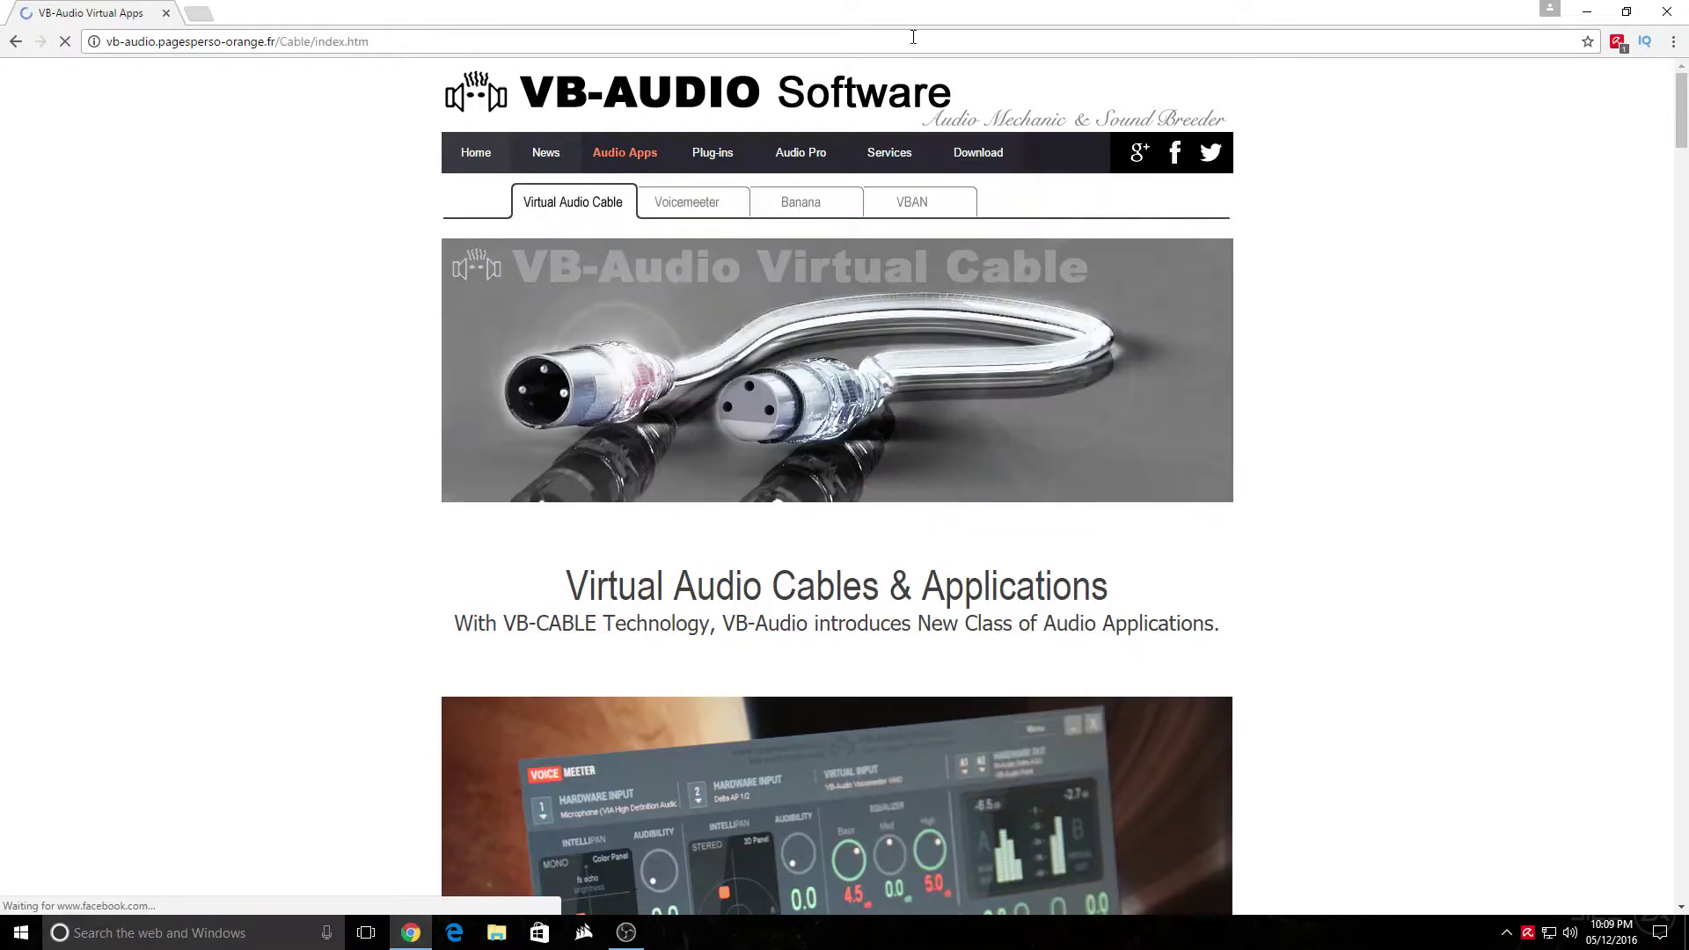
scroll(741, 362, down, 20)
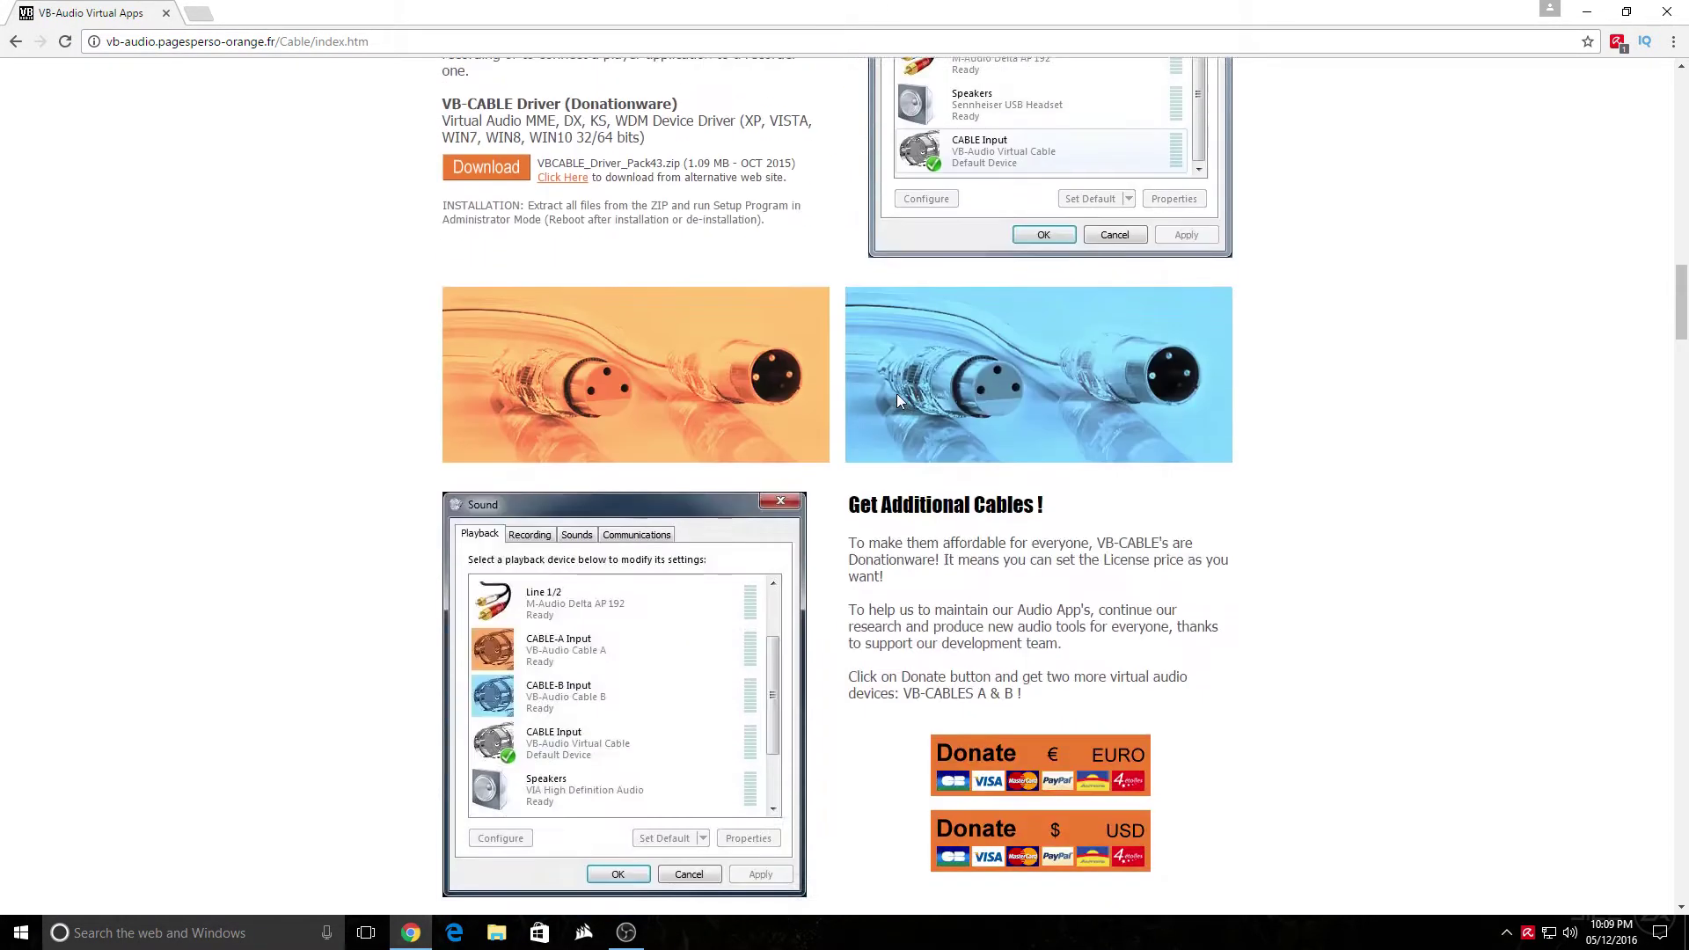
scroll(875, 405, up, 1)
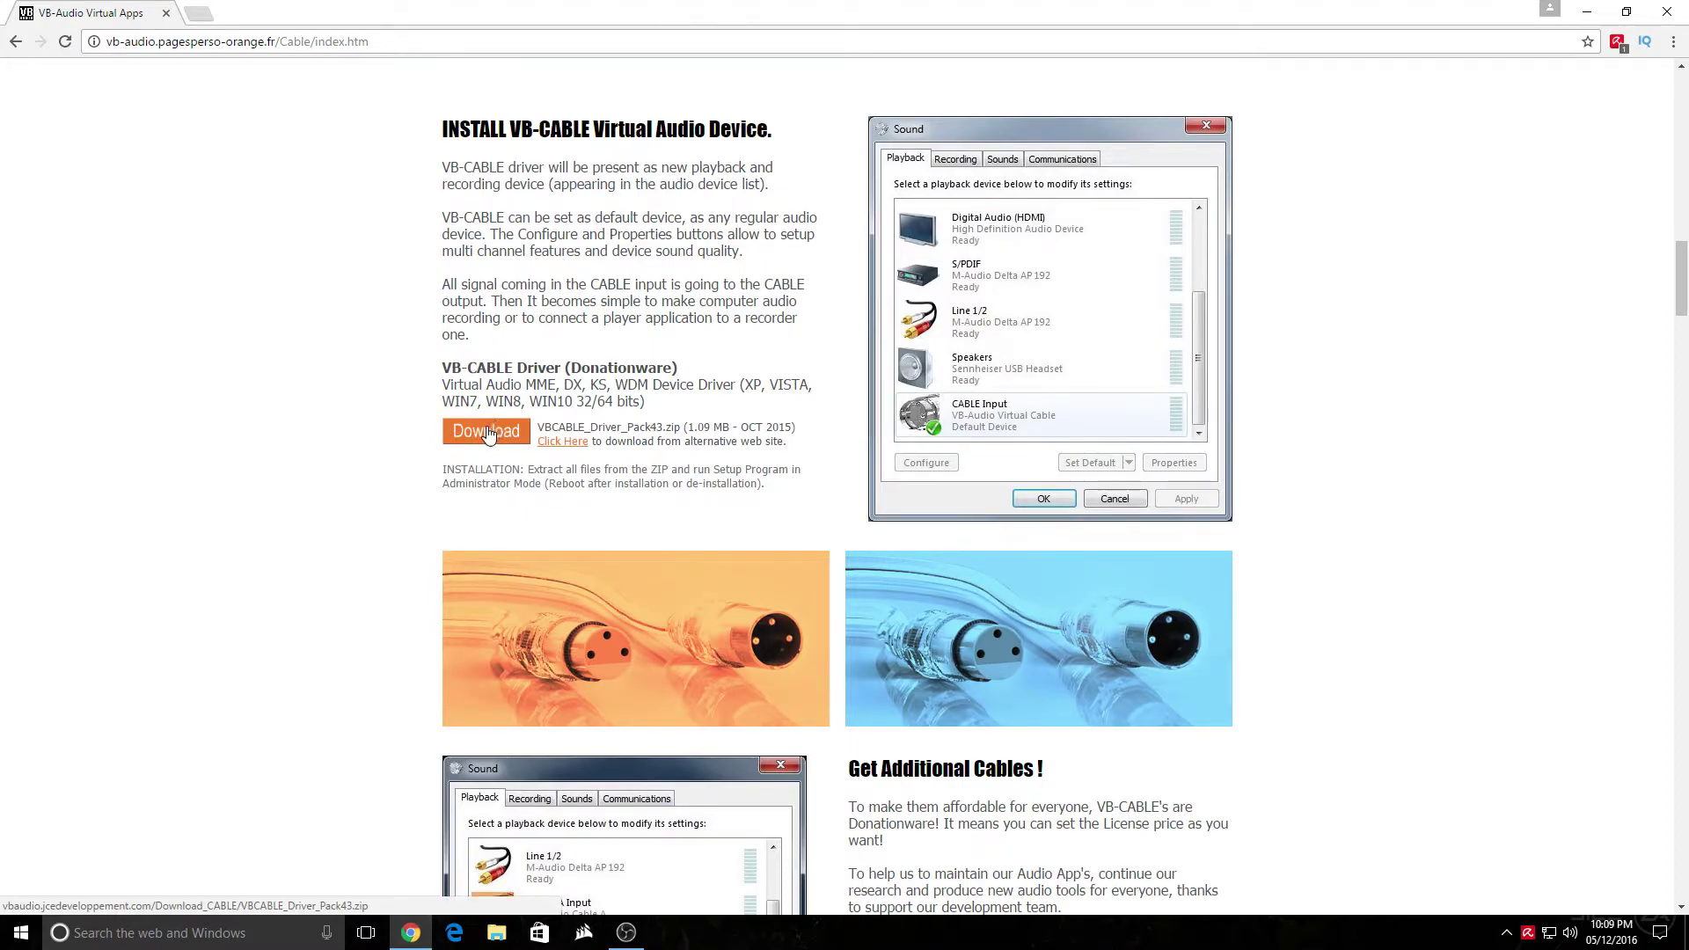
scroll(816, 615, up, 9)
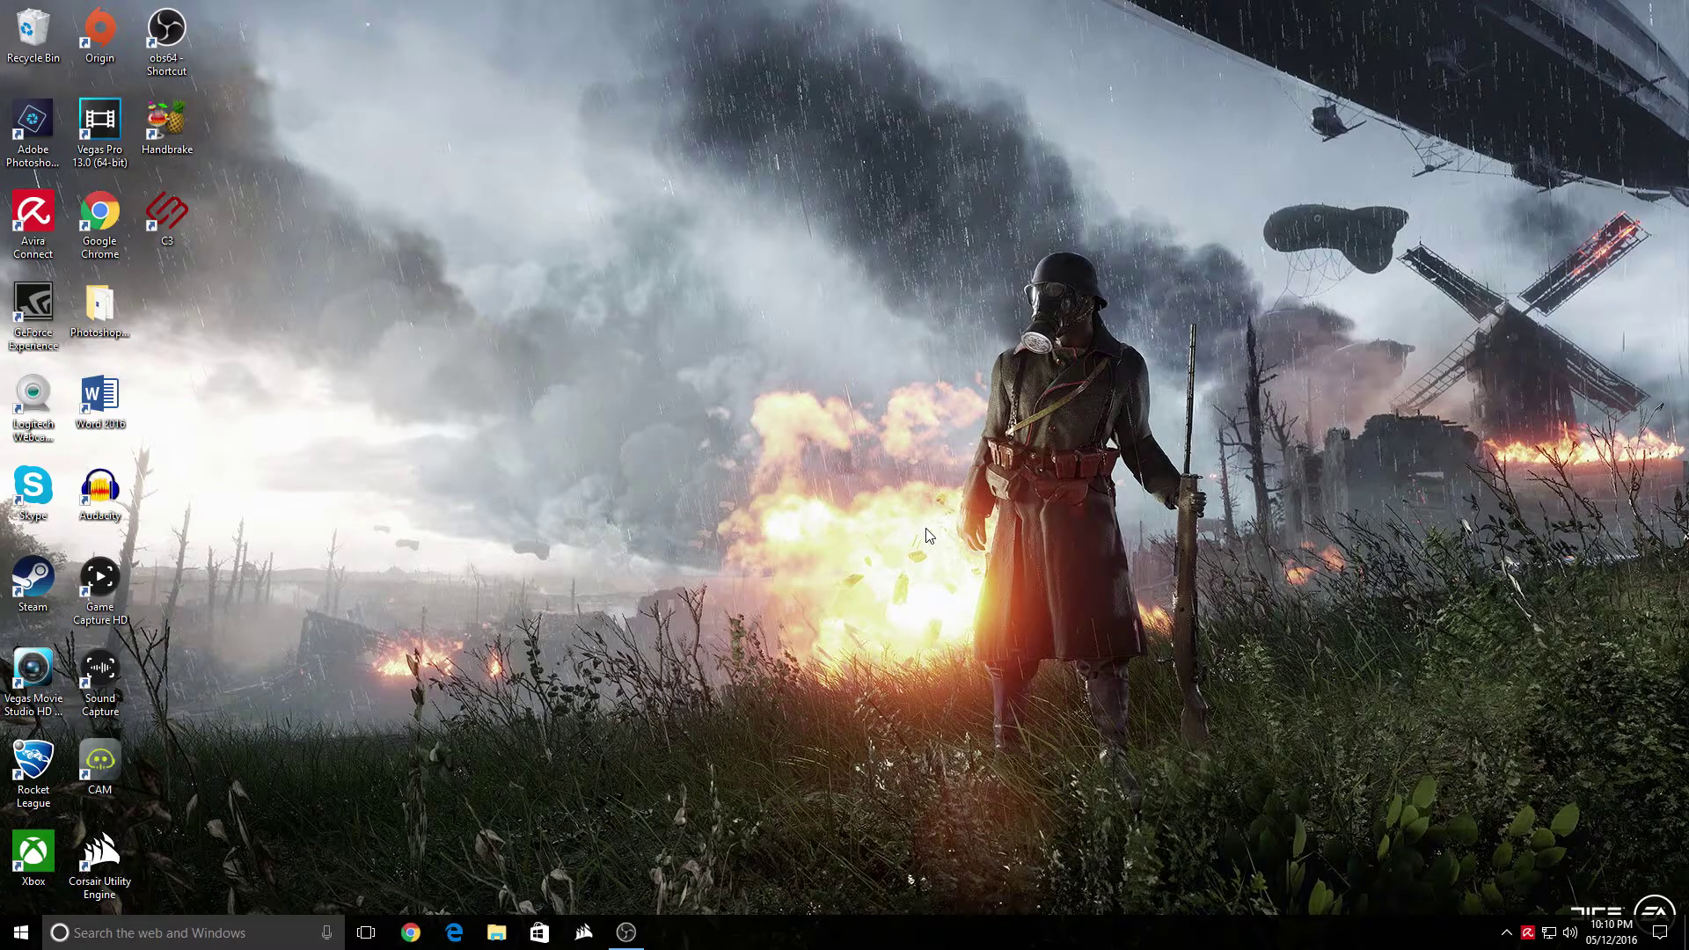
Search 'voice' in Windows, launch Voicemeeter and move its window lower and to the right
click(287, 929)
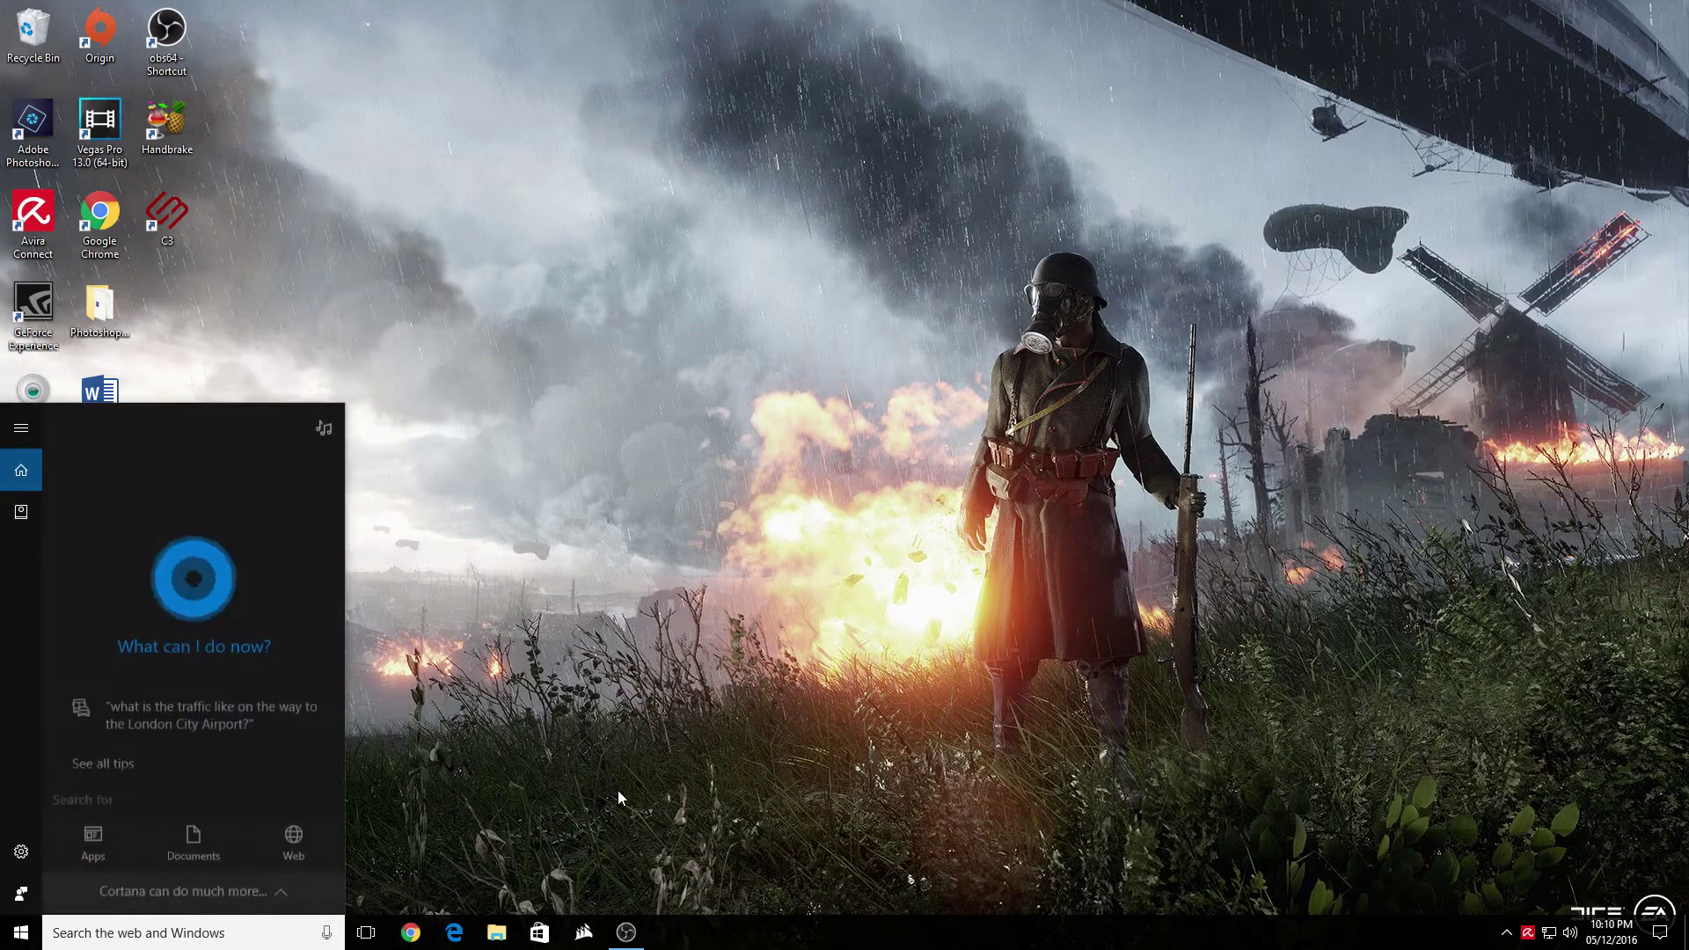
text(voi)
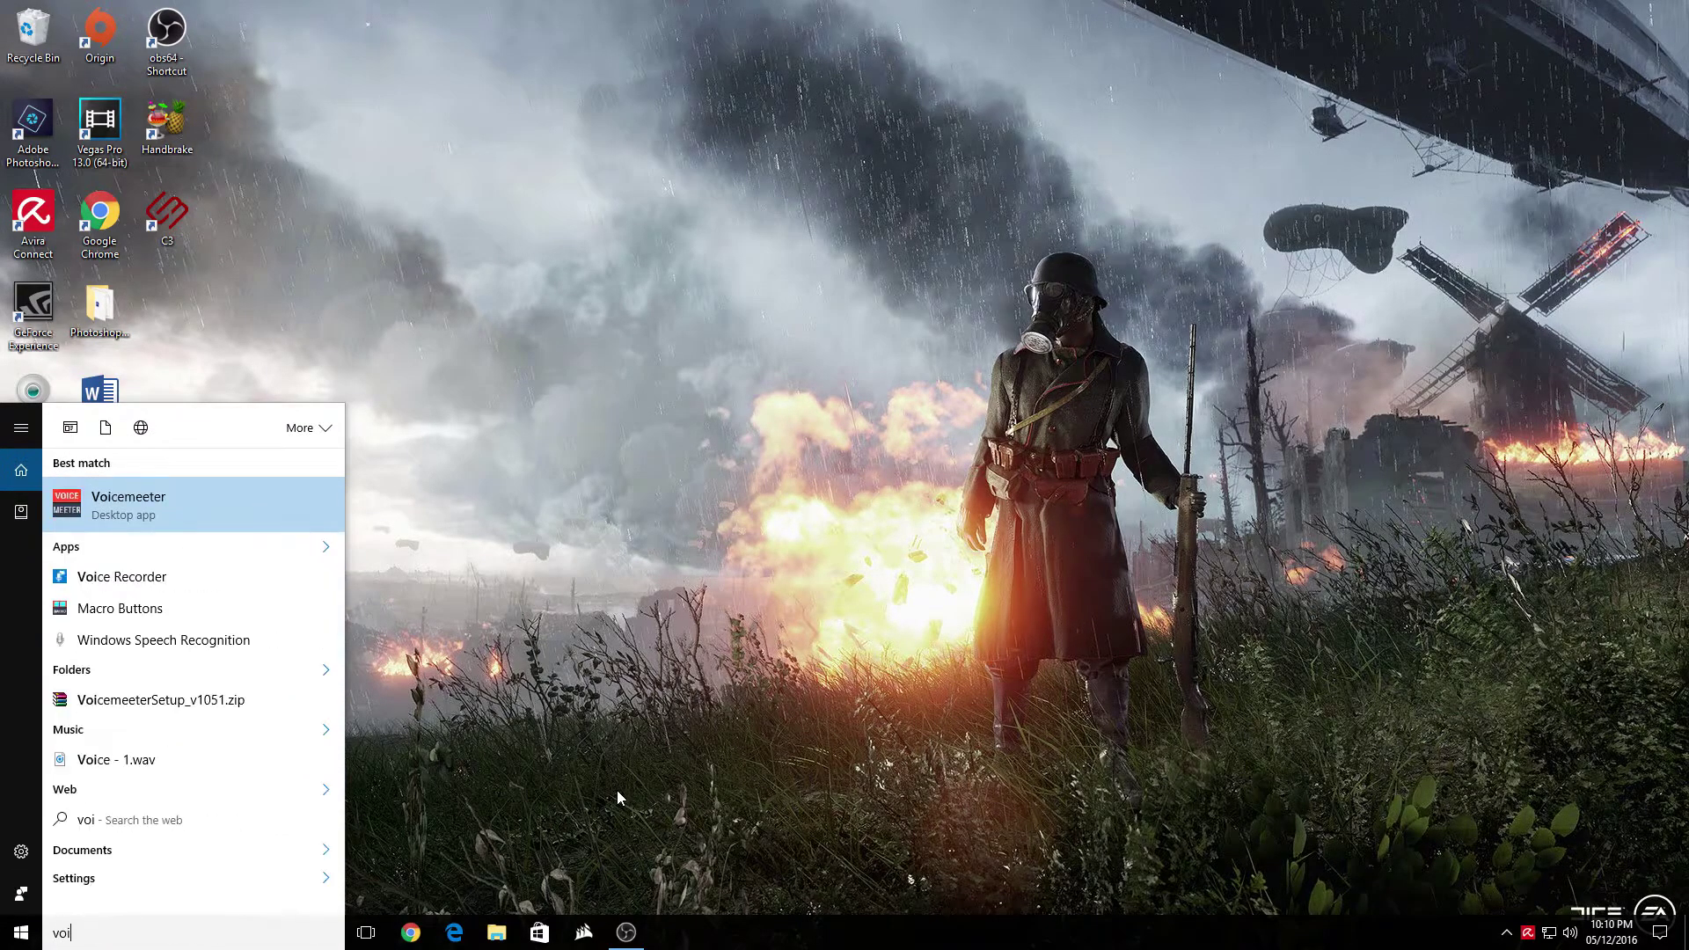
text(ce)
click(185, 508)
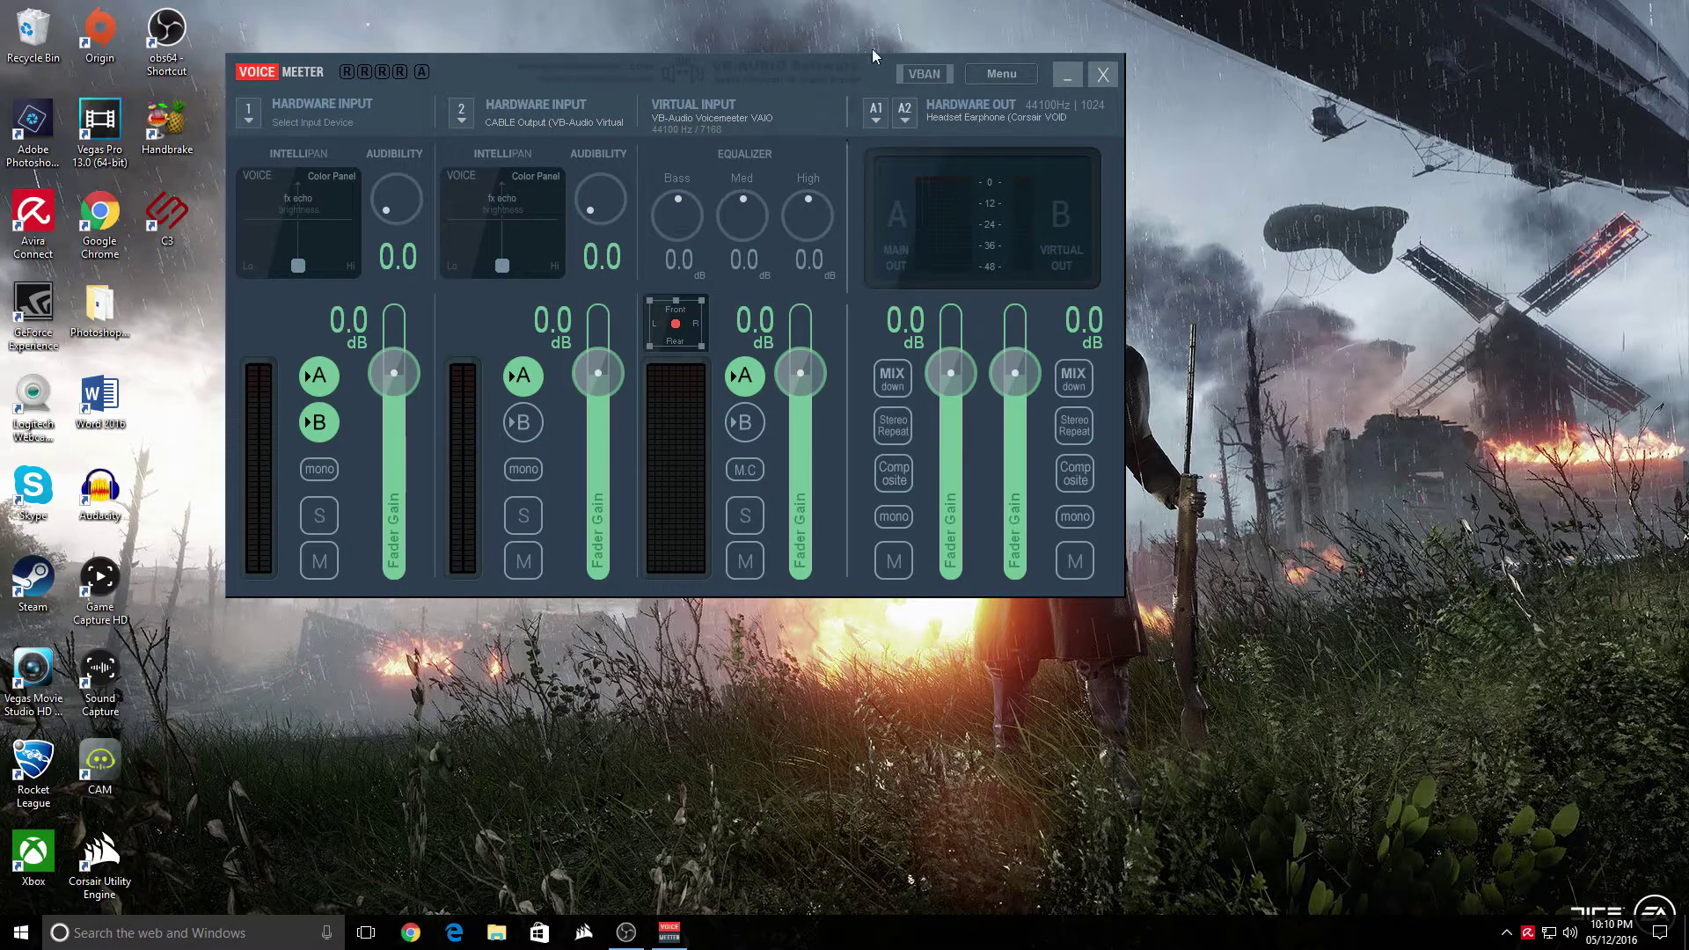
drag(873, 51, 1055, 145)
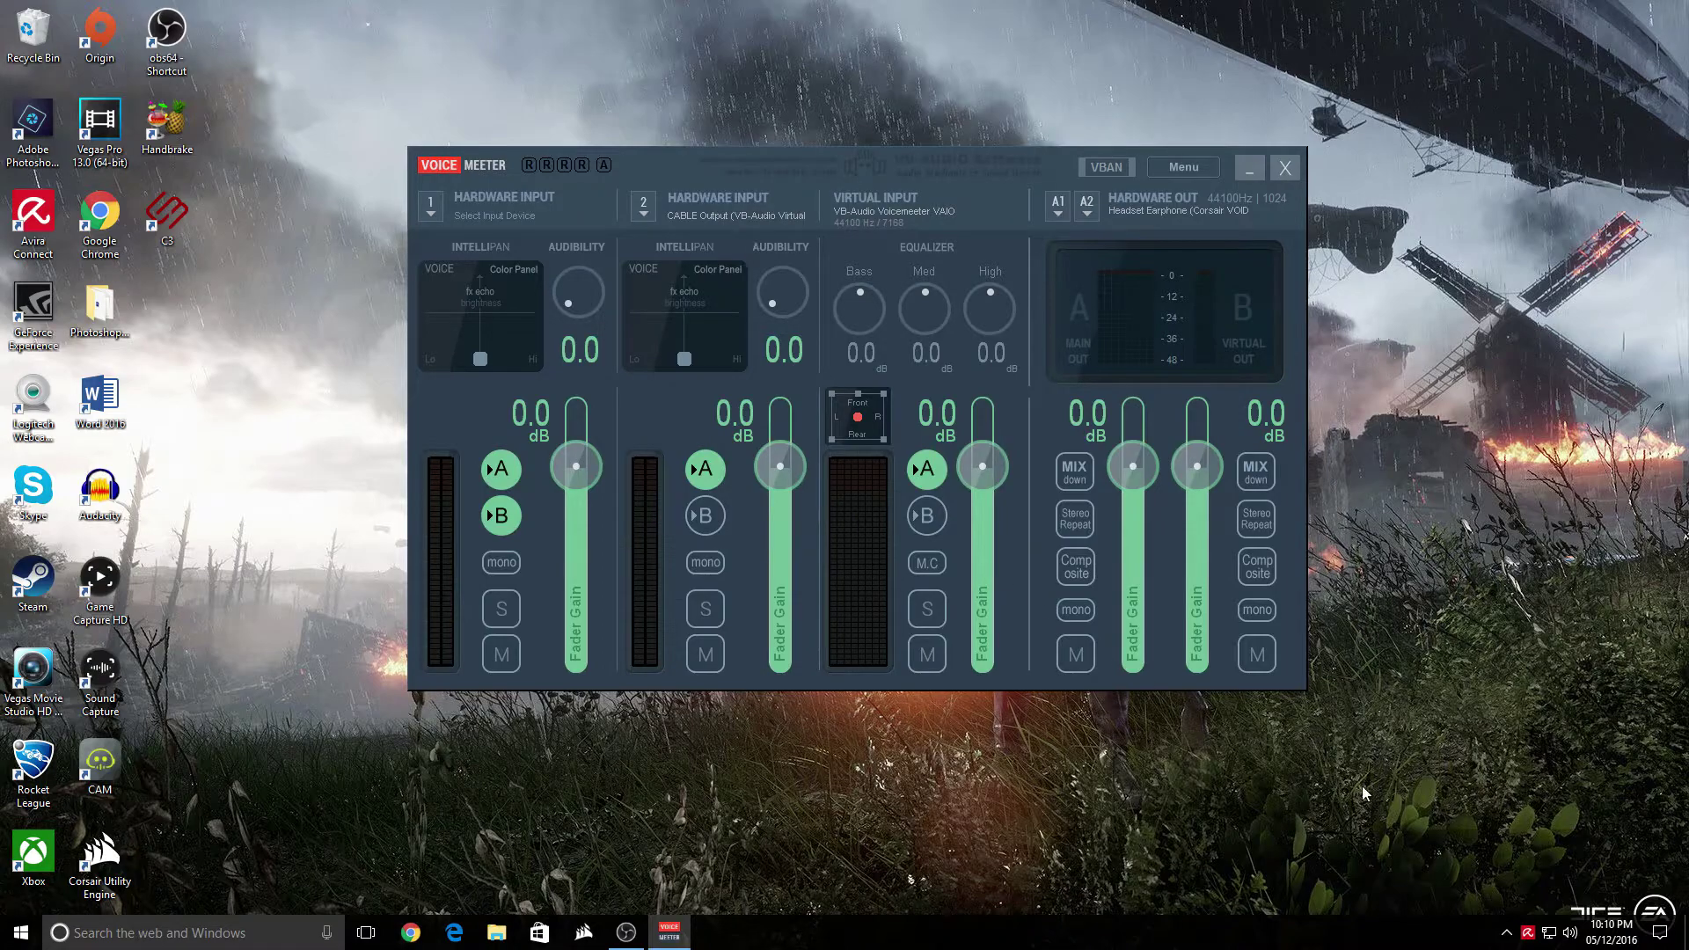
right_click(1572, 934)
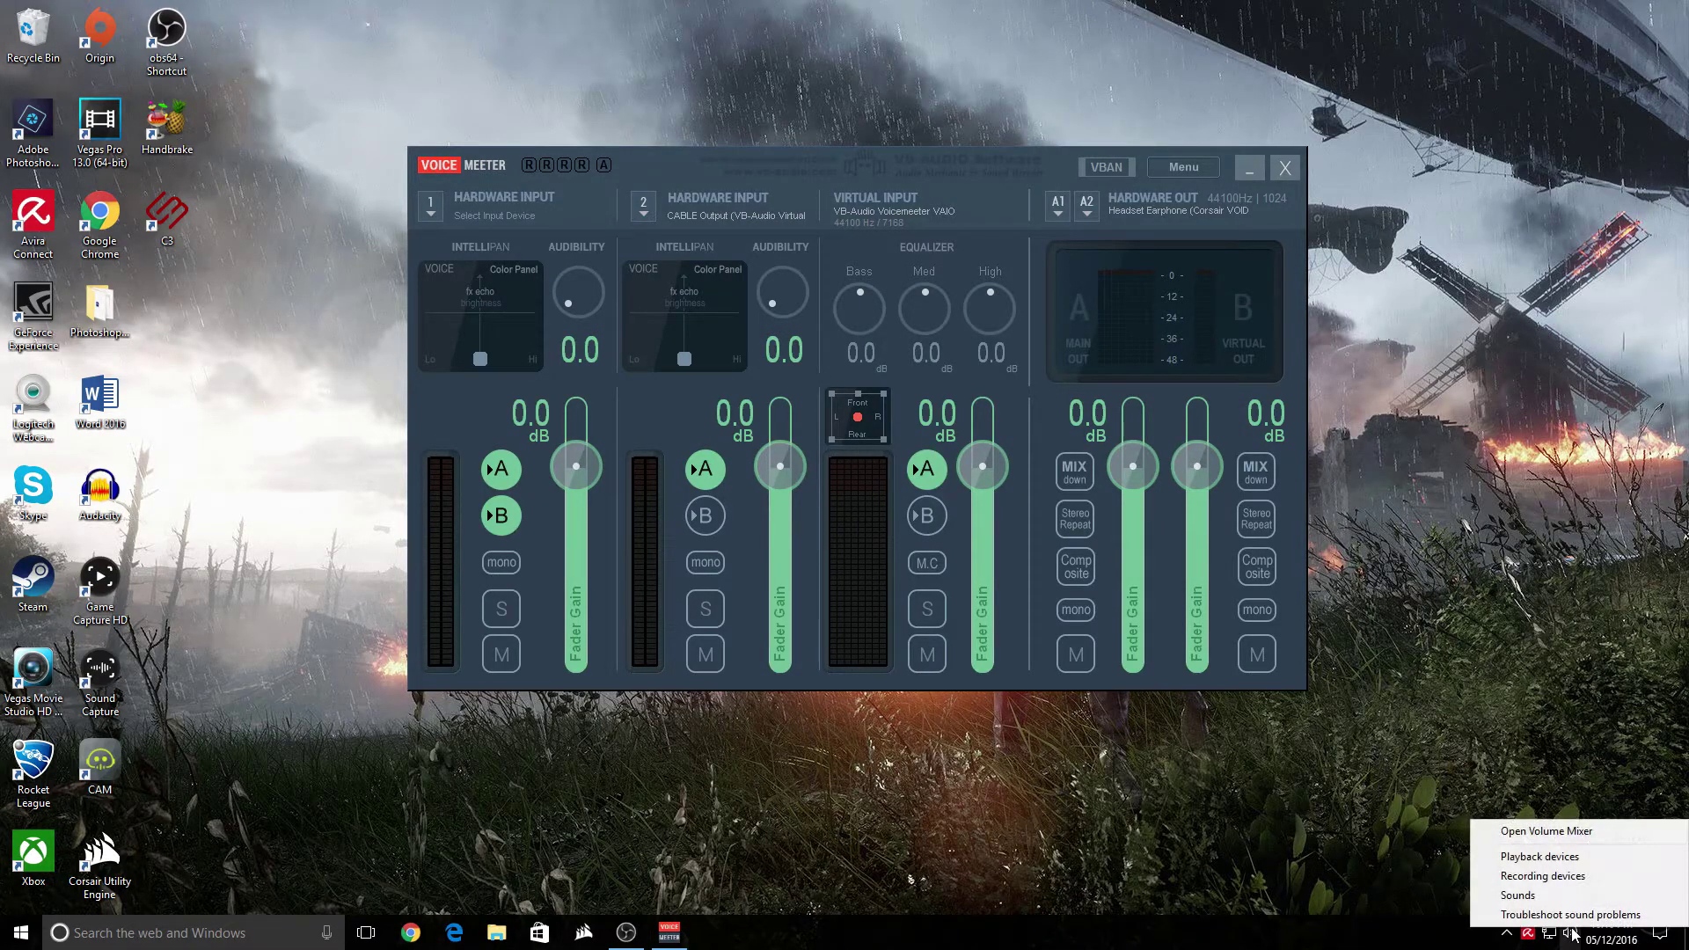
click(1553, 858)
scroll(493, 414, down, 2)
drag(518, 389, 514, 473)
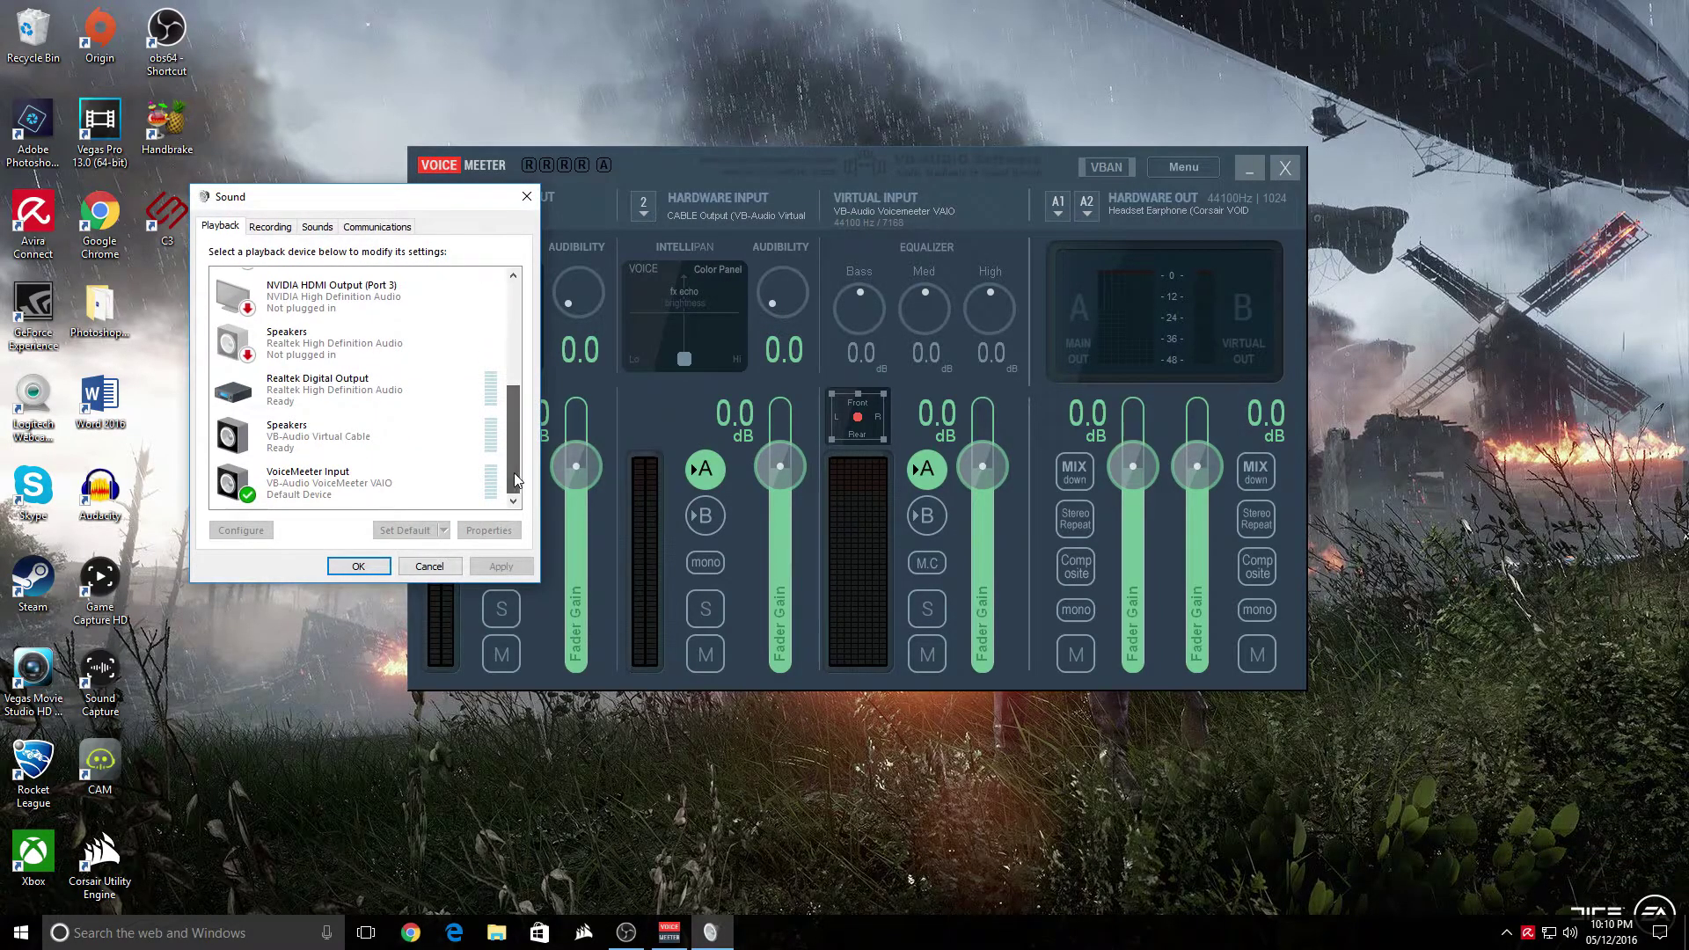
right_click(350, 486)
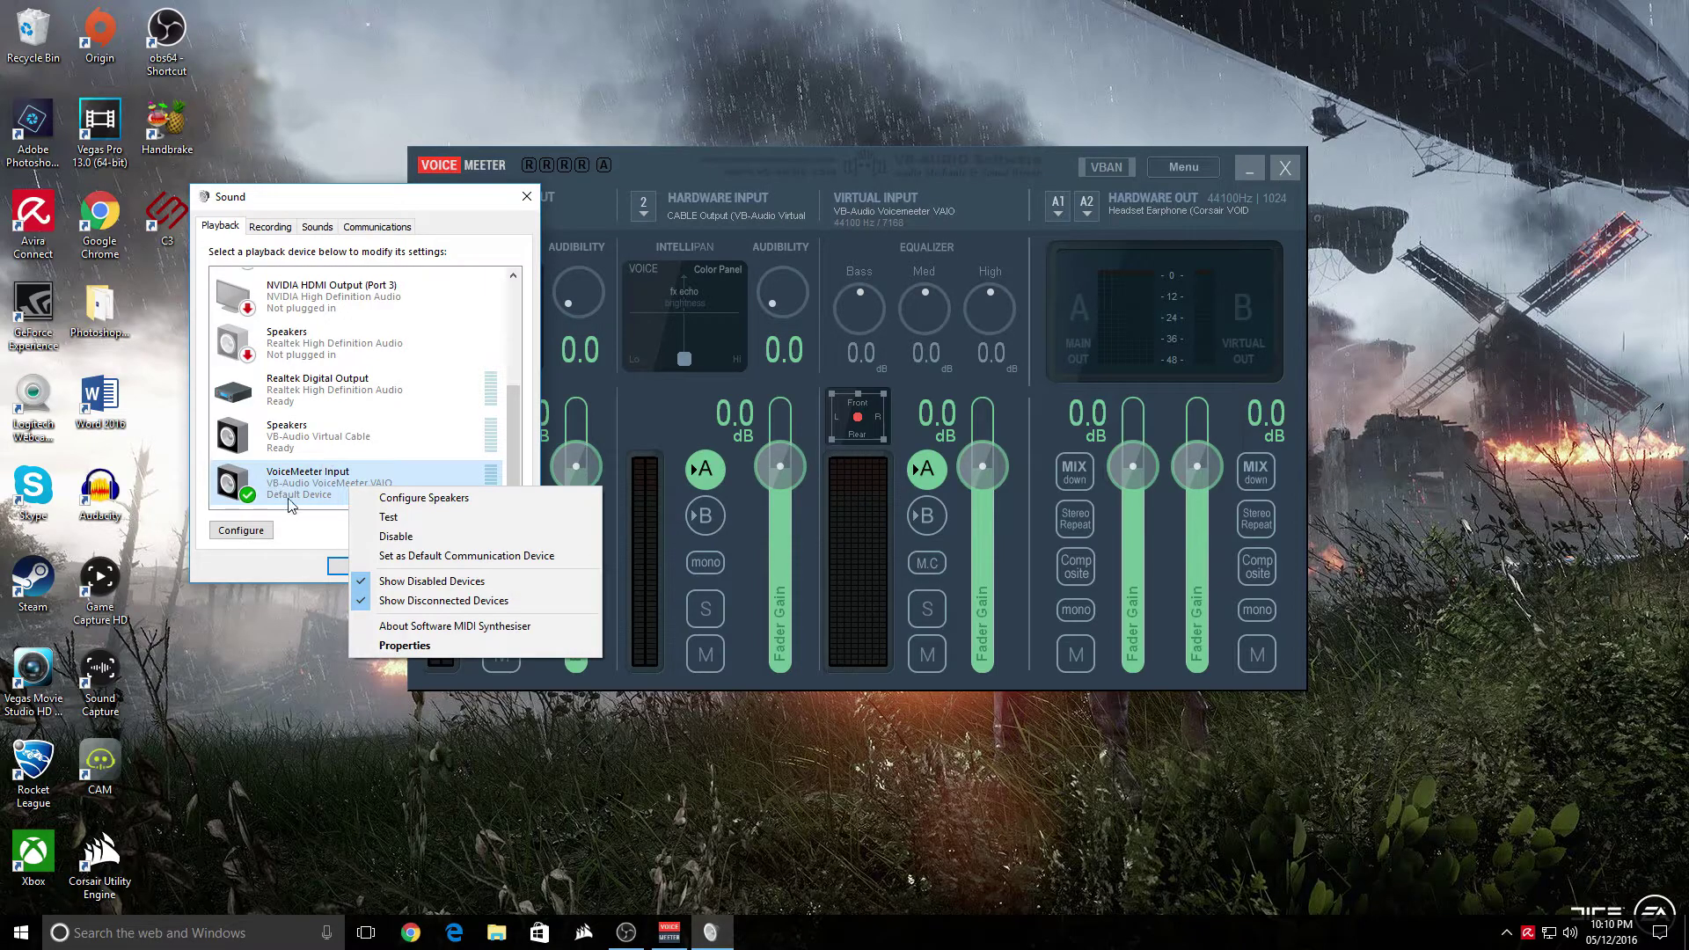
click(311, 533)
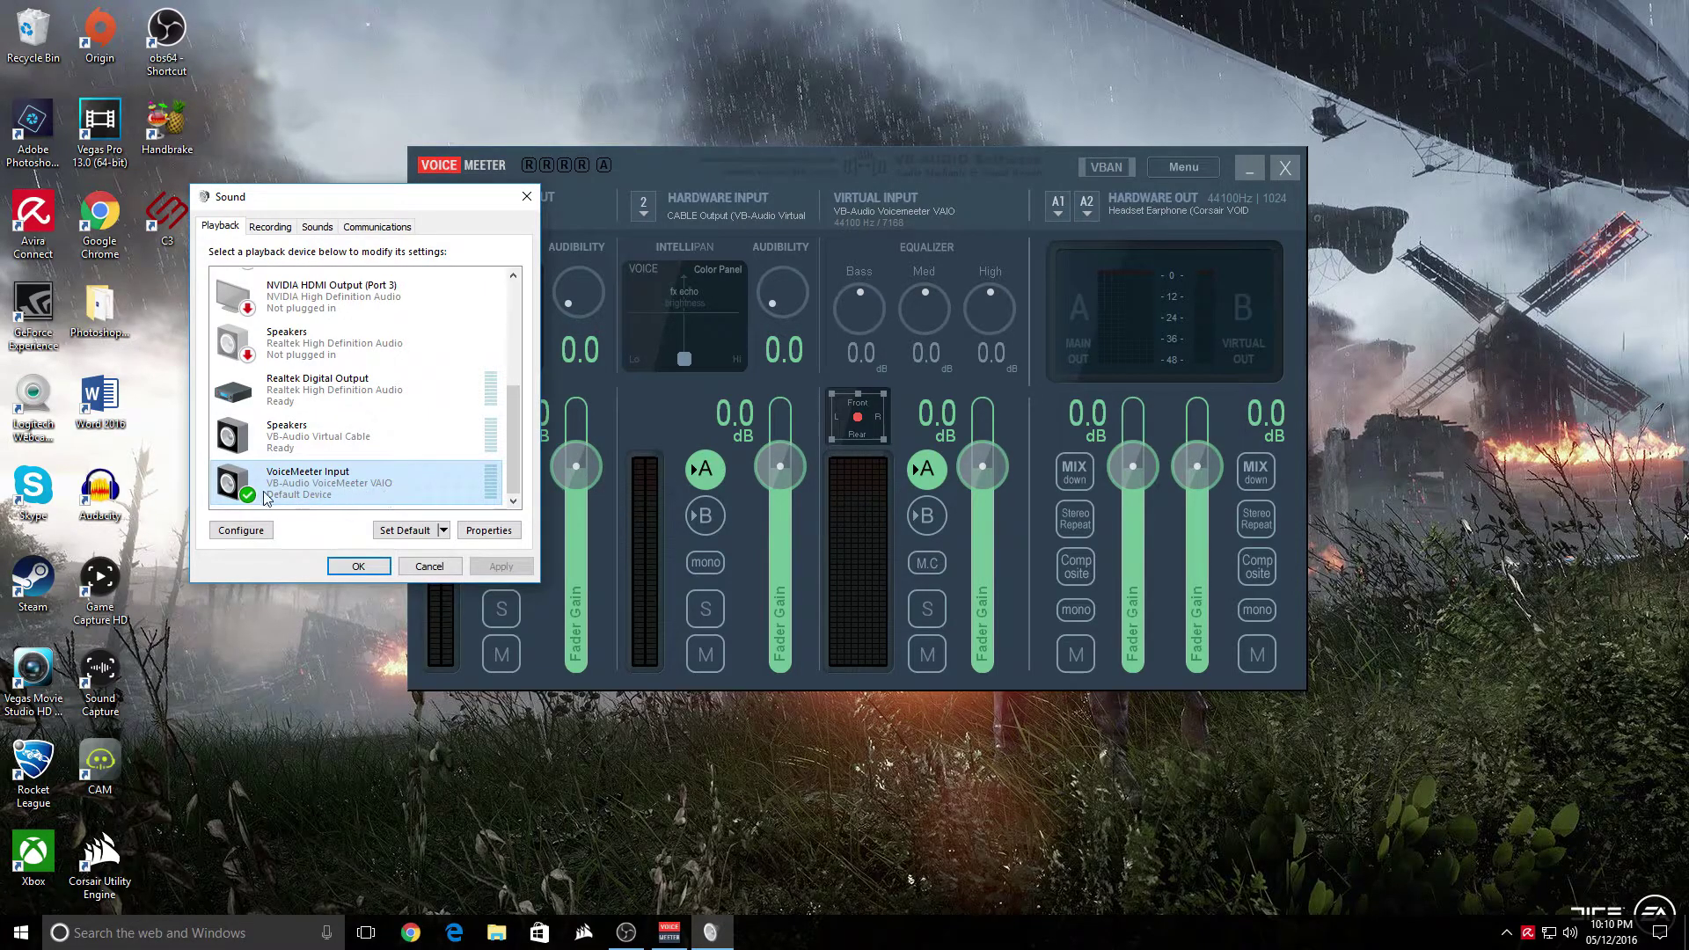
click(526, 196)
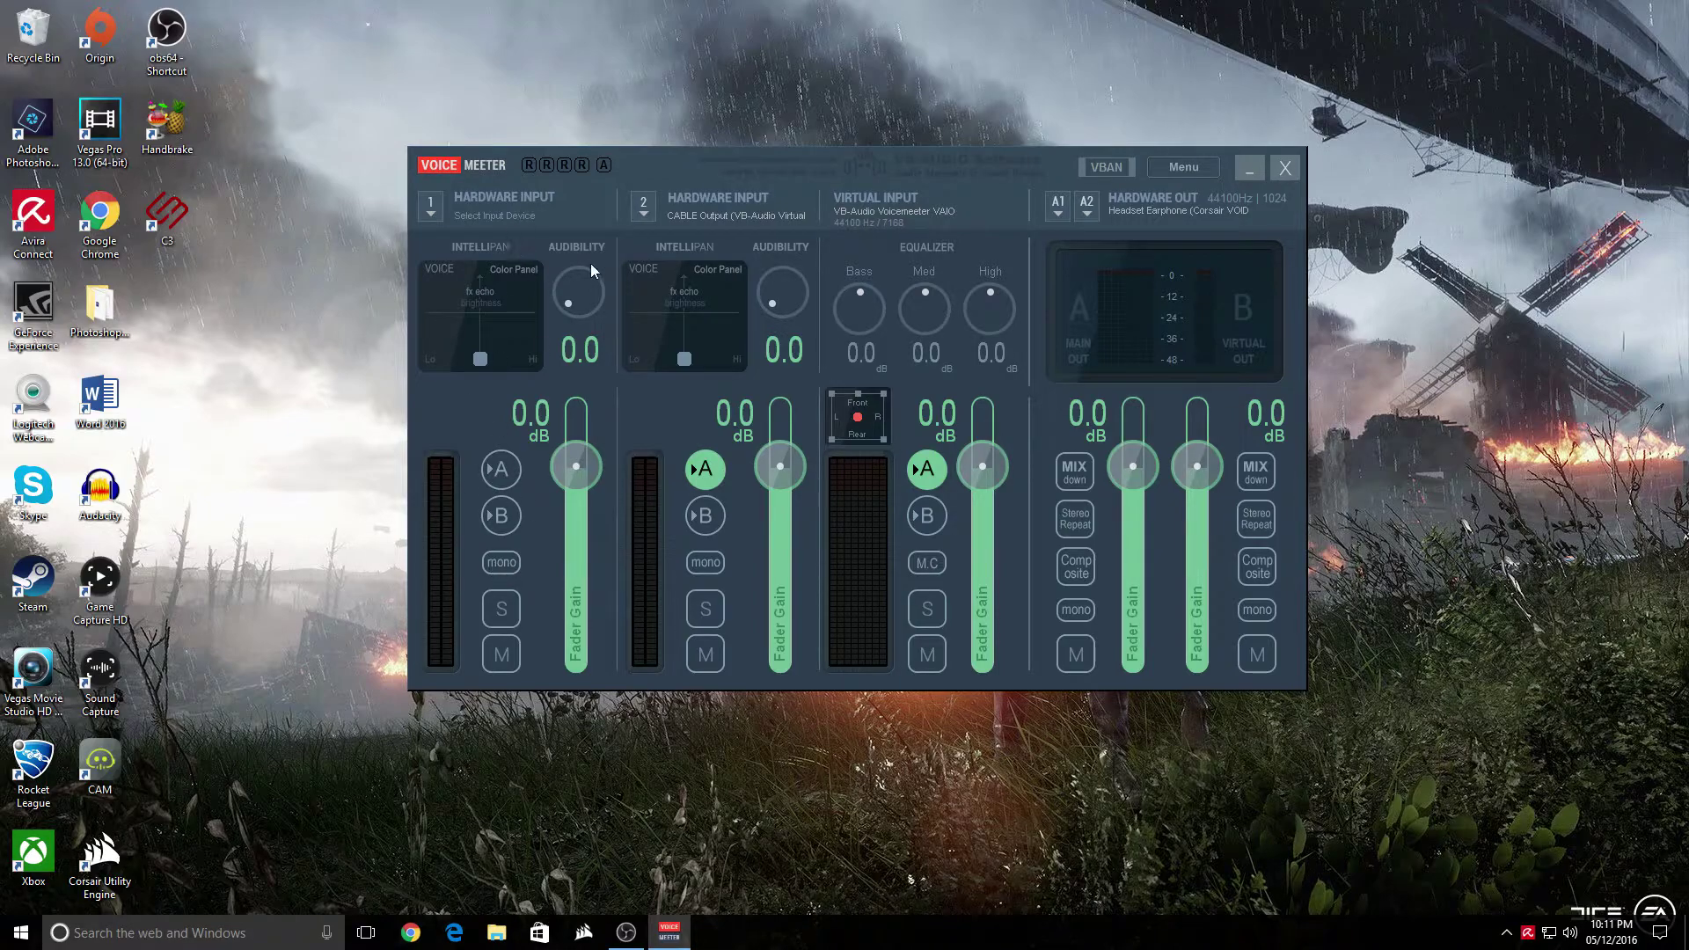
Keep hardware input 2 on MME: CABLE Output and bring up the A1 output device choices
click(645, 209)
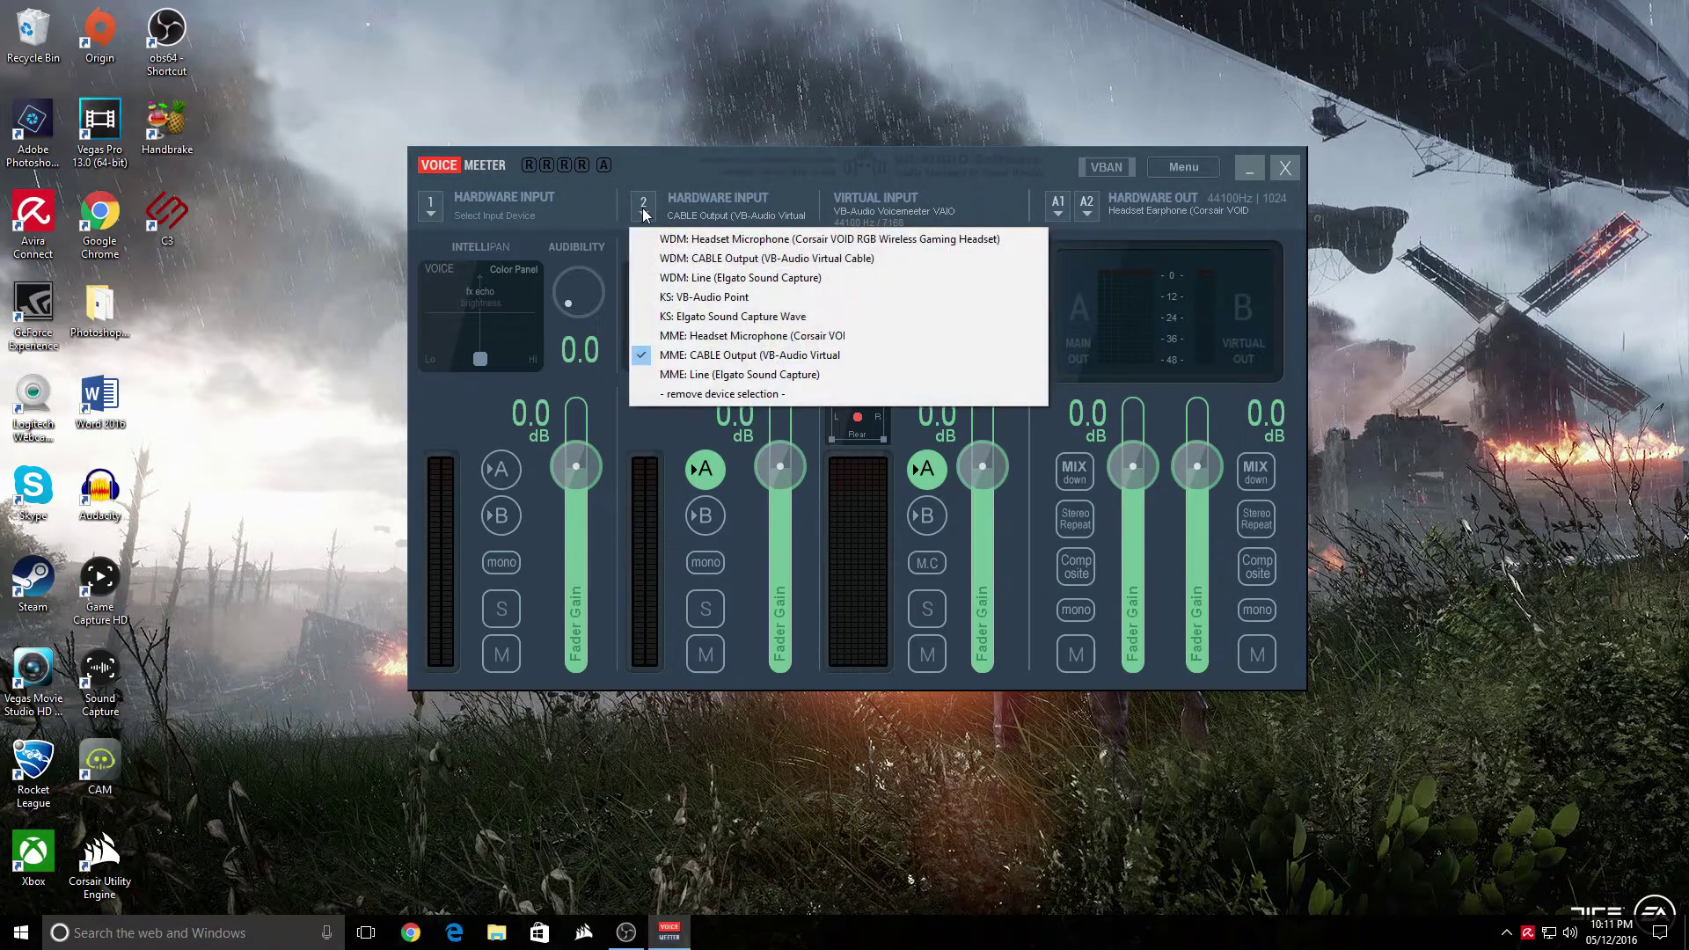
click(852, 361)
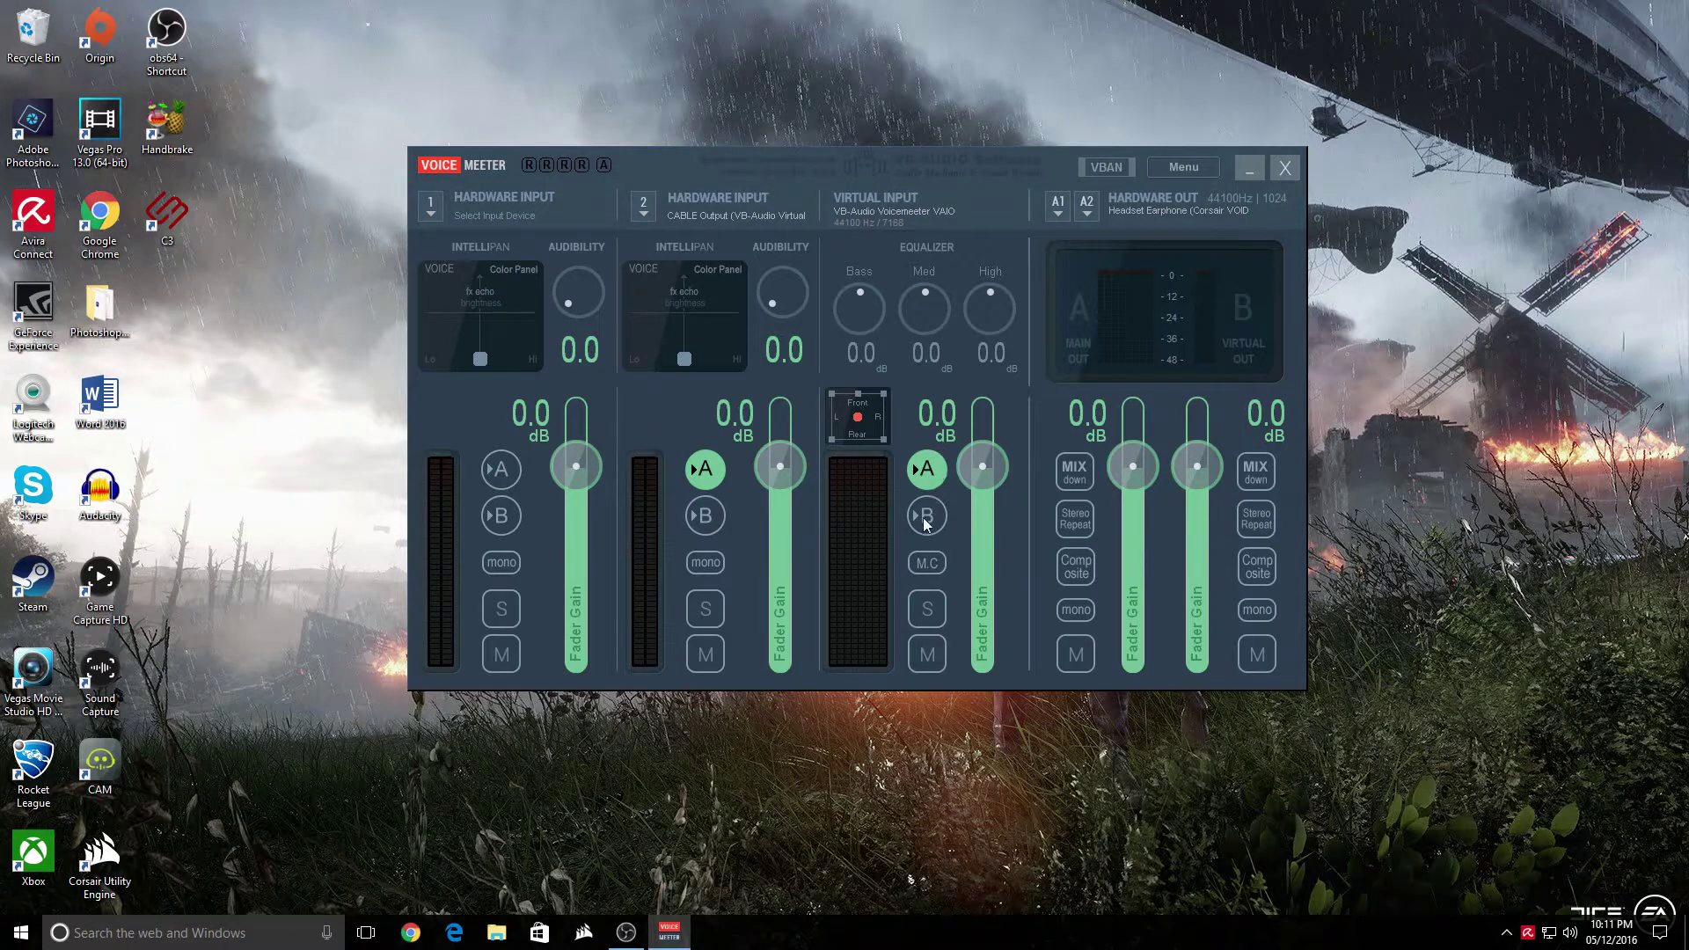
click(1059, 205)
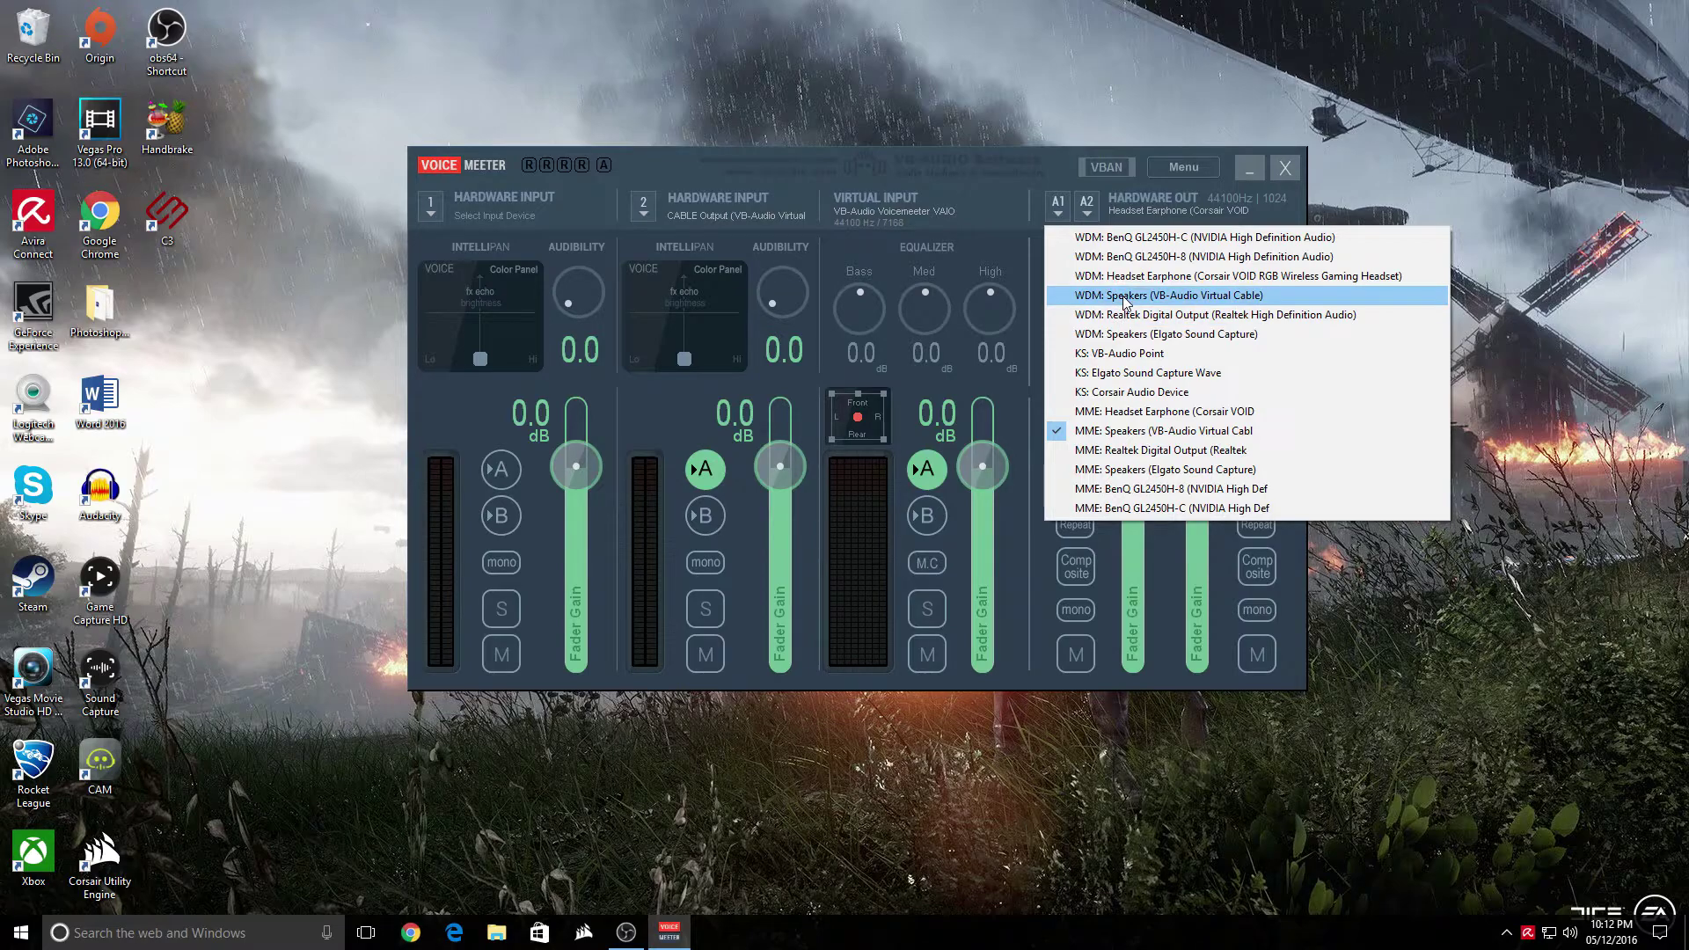
Dismiss the A1 list unchanged, review Voicemeeter's Menu, and hide the mixer to the tray
click(1128, 429)
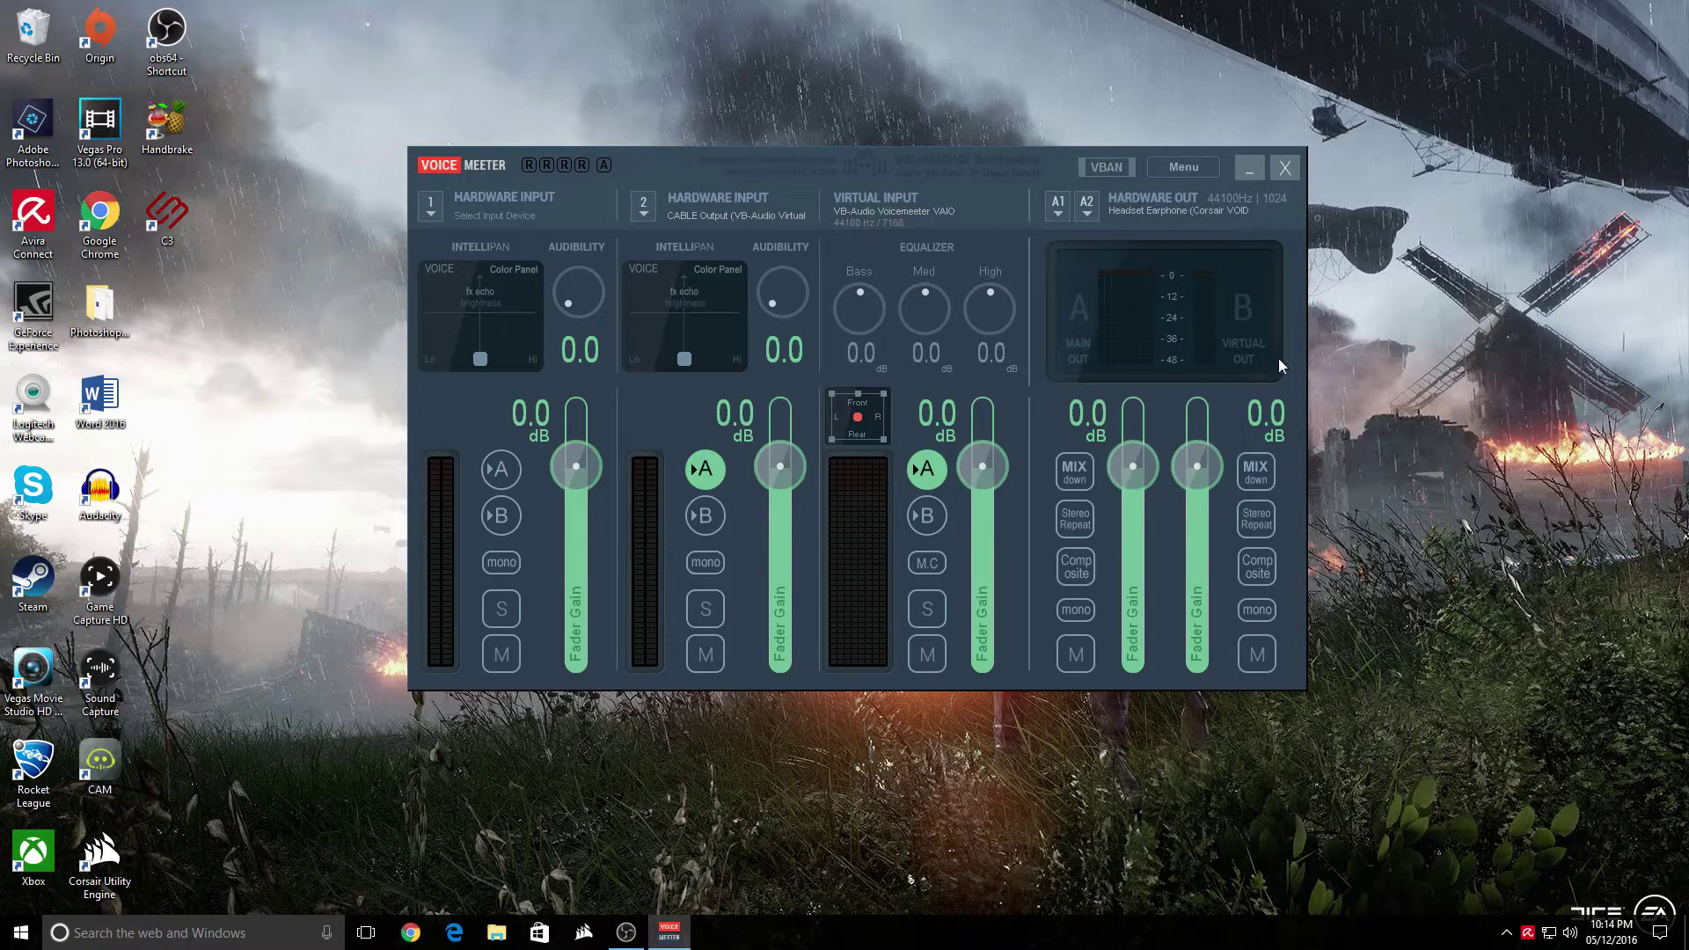
click(1183, 167)
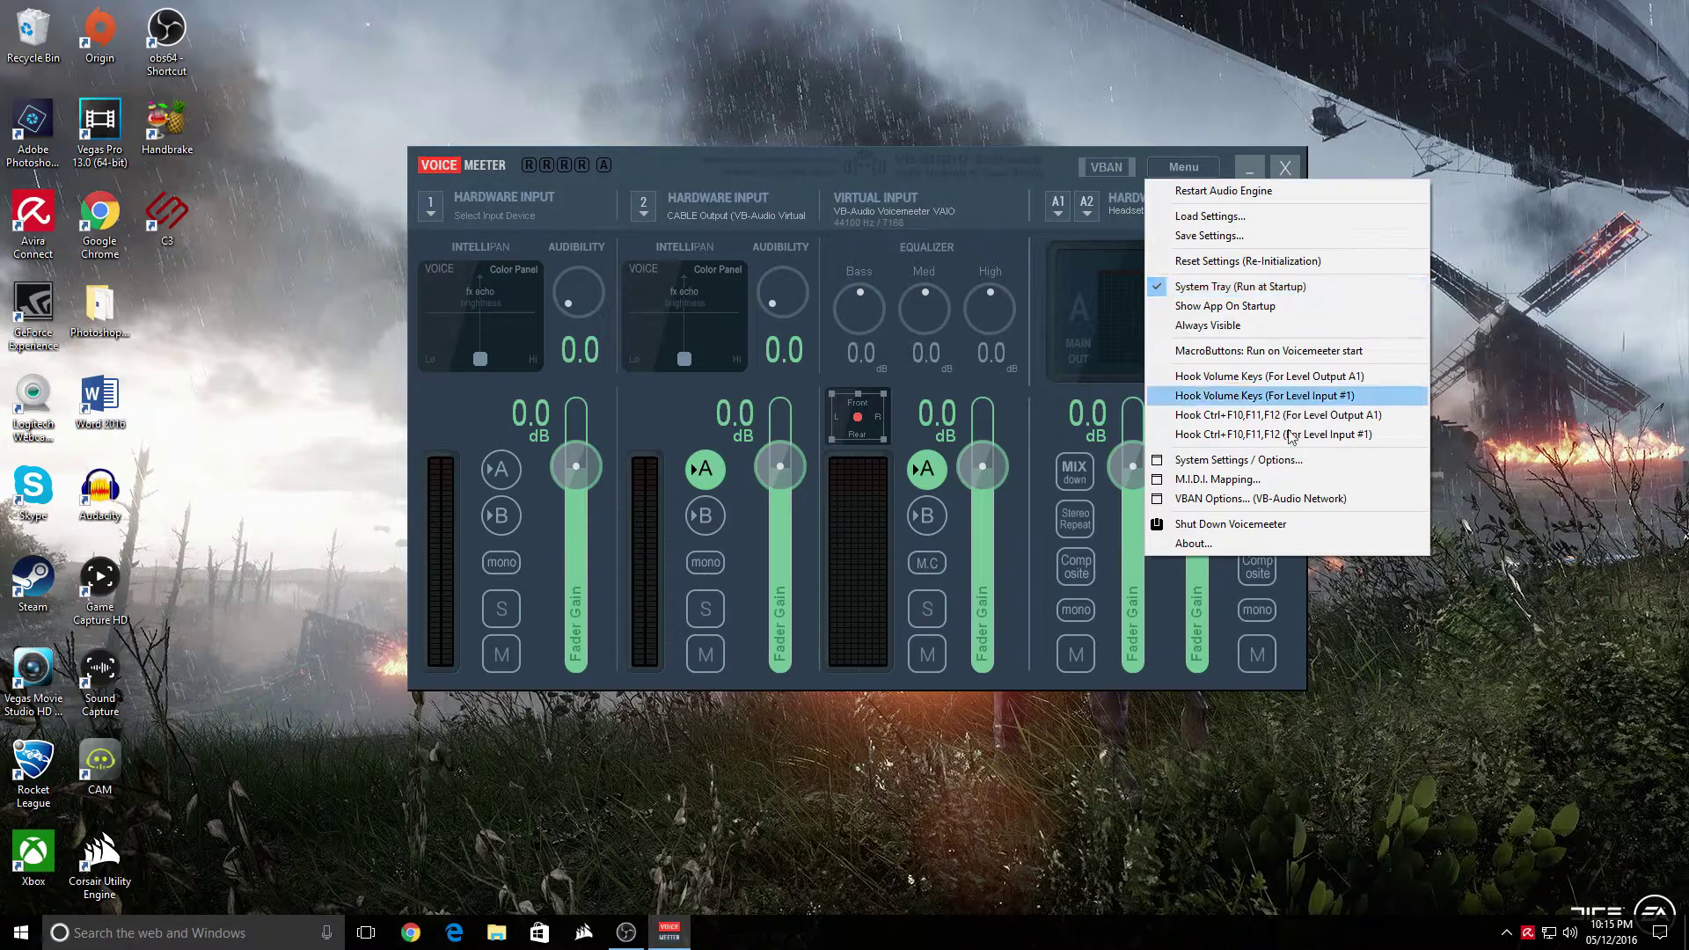
click(1286, 166)
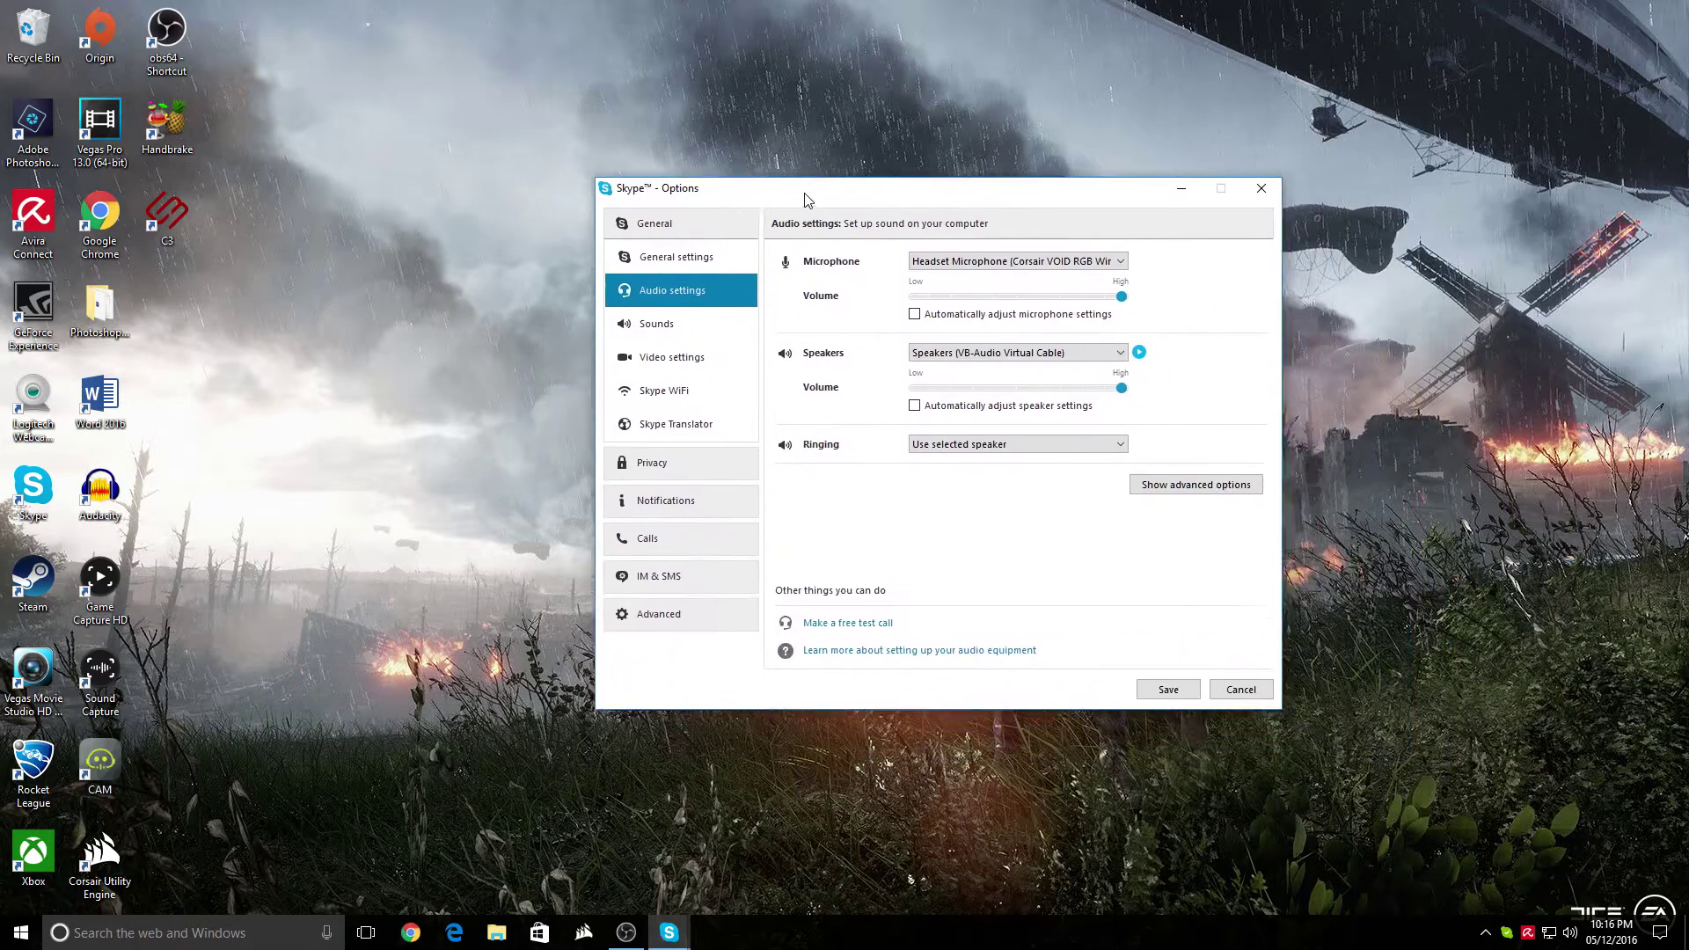
Reposition Skype Options and keep Speakers (VB-Audio Virtual Cable) as the call output device
drag(773, 188, 746, 162)
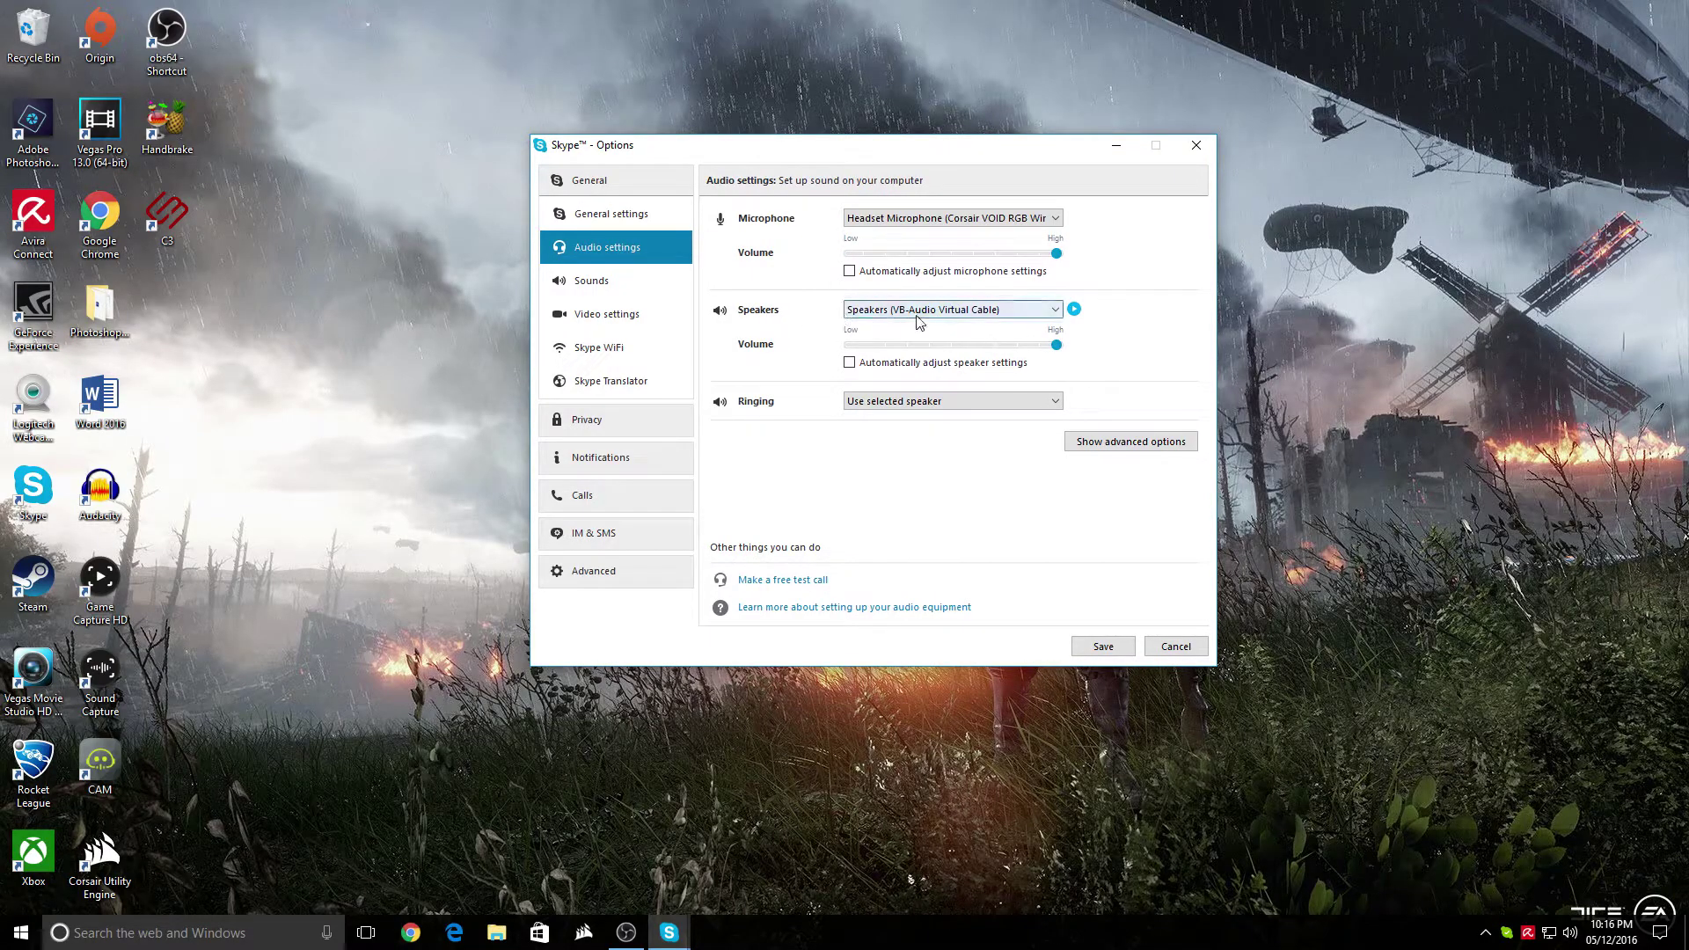
click(982, 312)
click(980, 313)
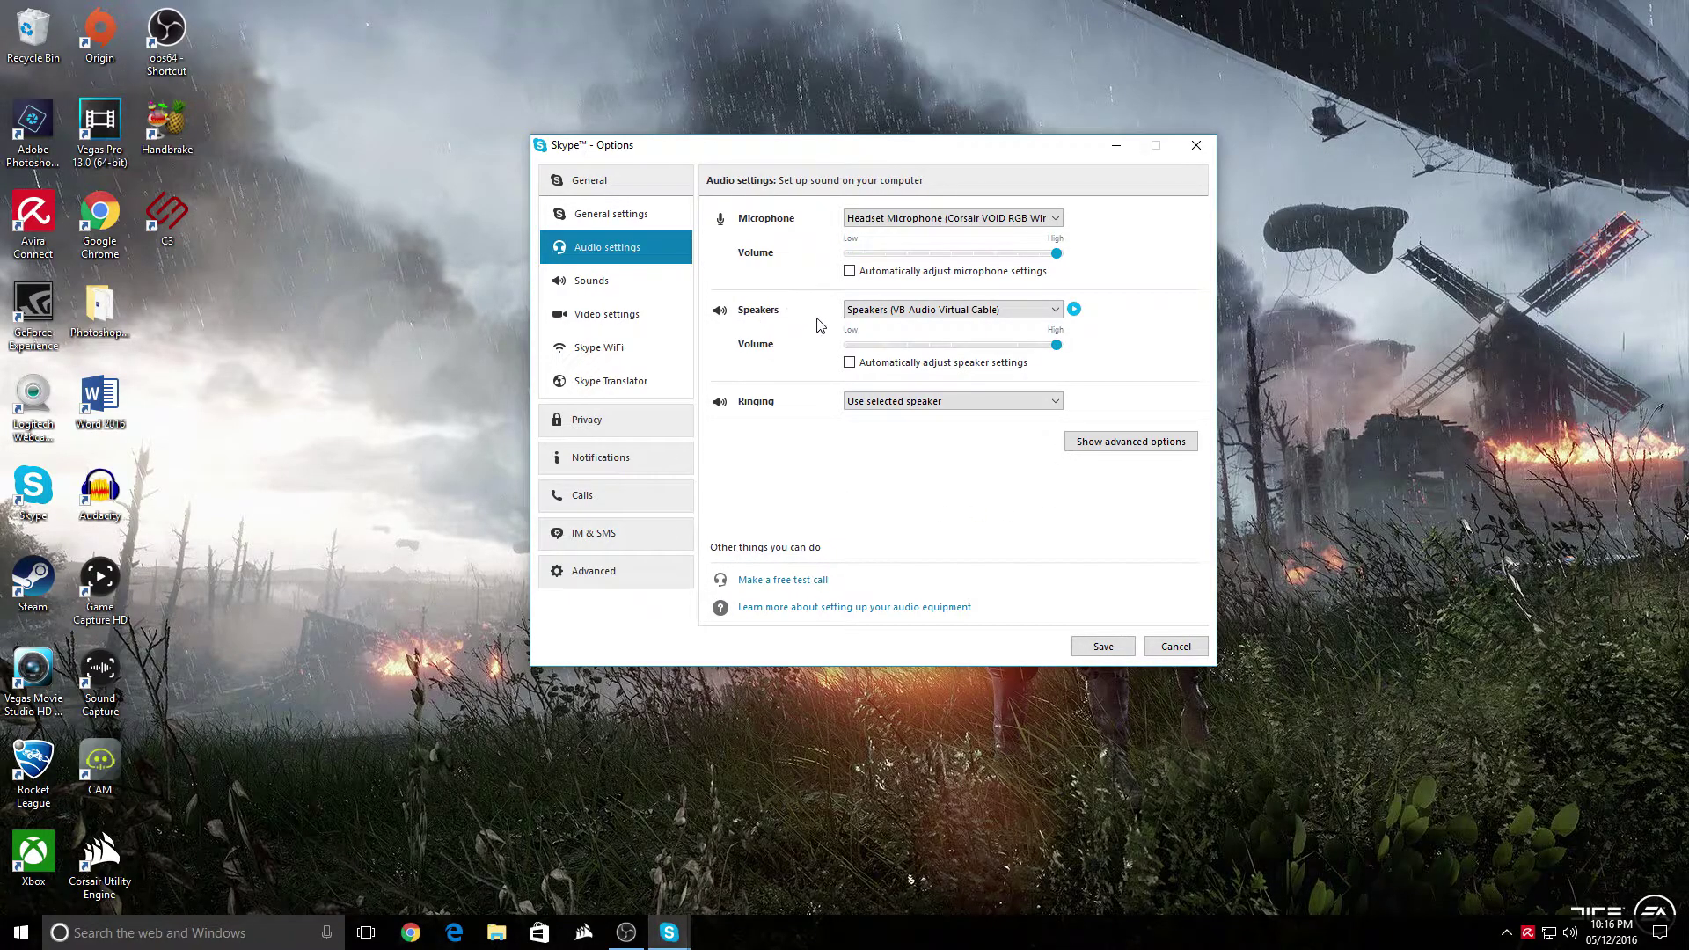
click(985, 315)
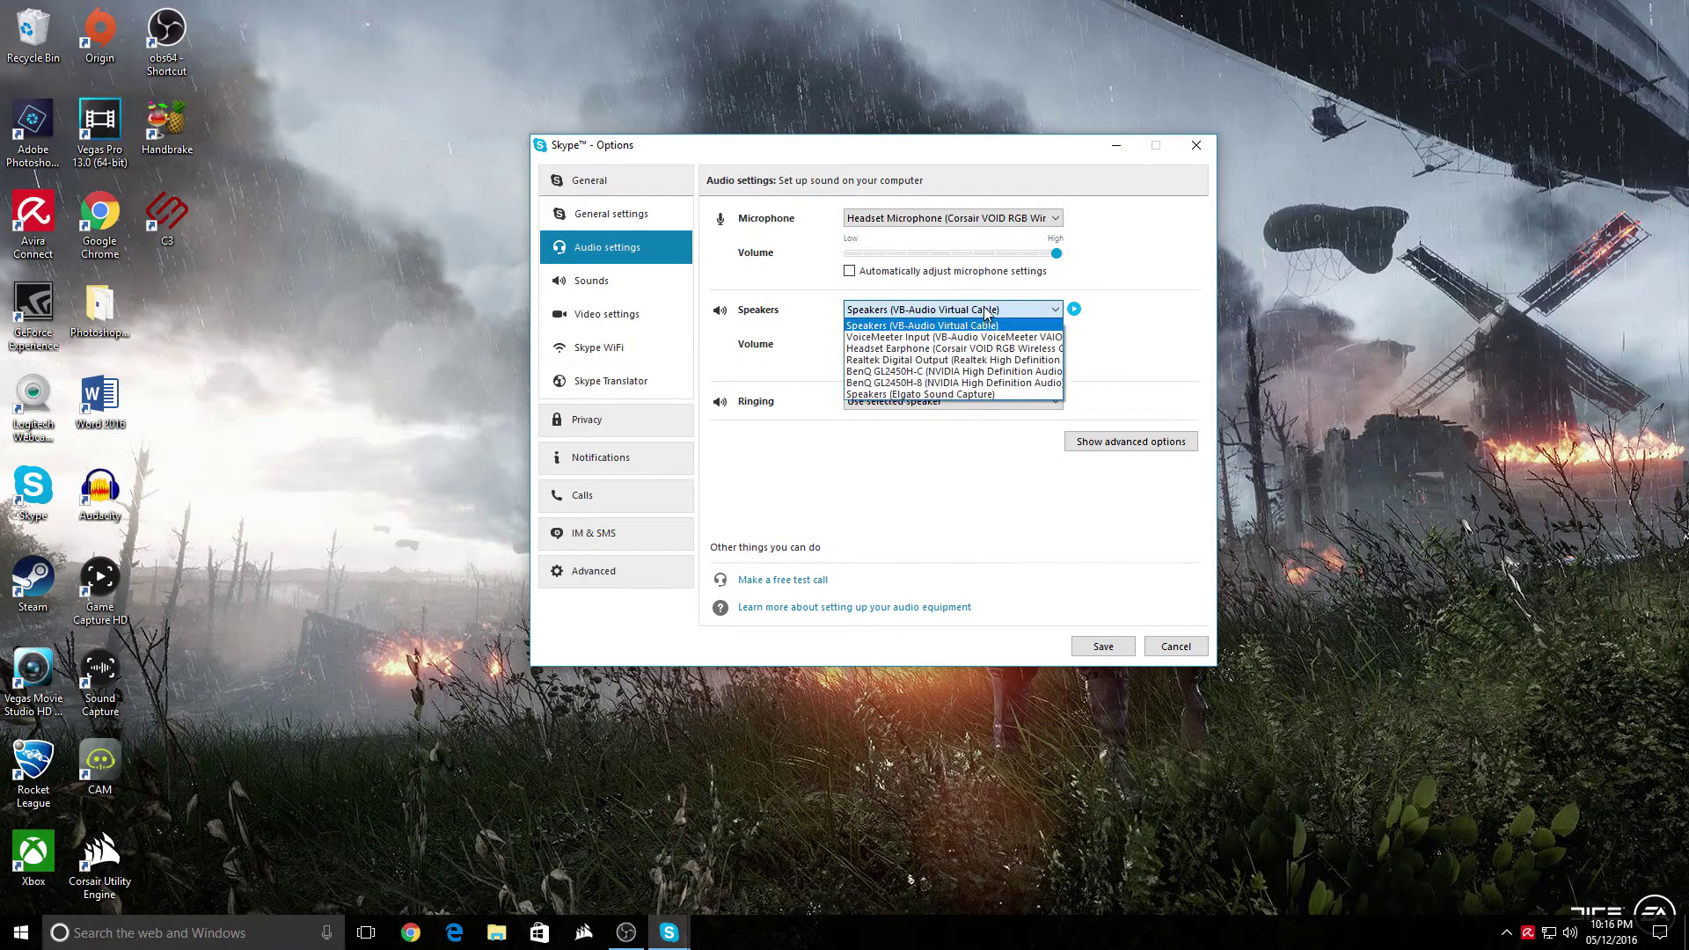
click(987, 311)
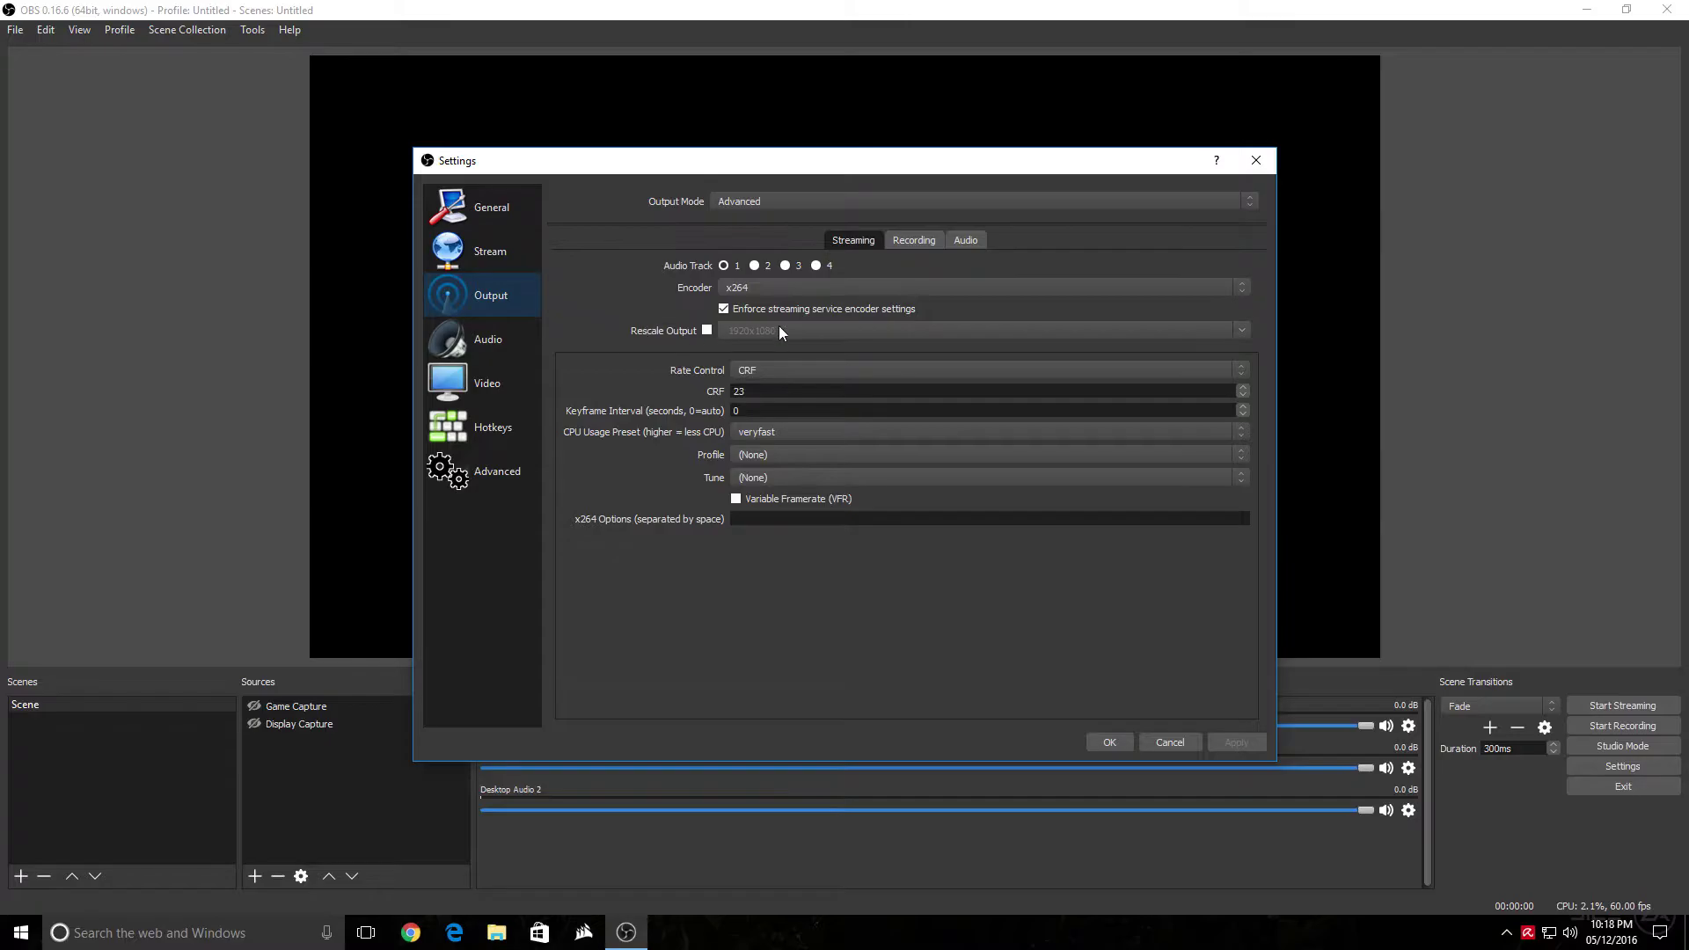
Check the Recording output tracks, then review the Audio page's Mic/Aux device, leaving it unchanged
click(915, 237)
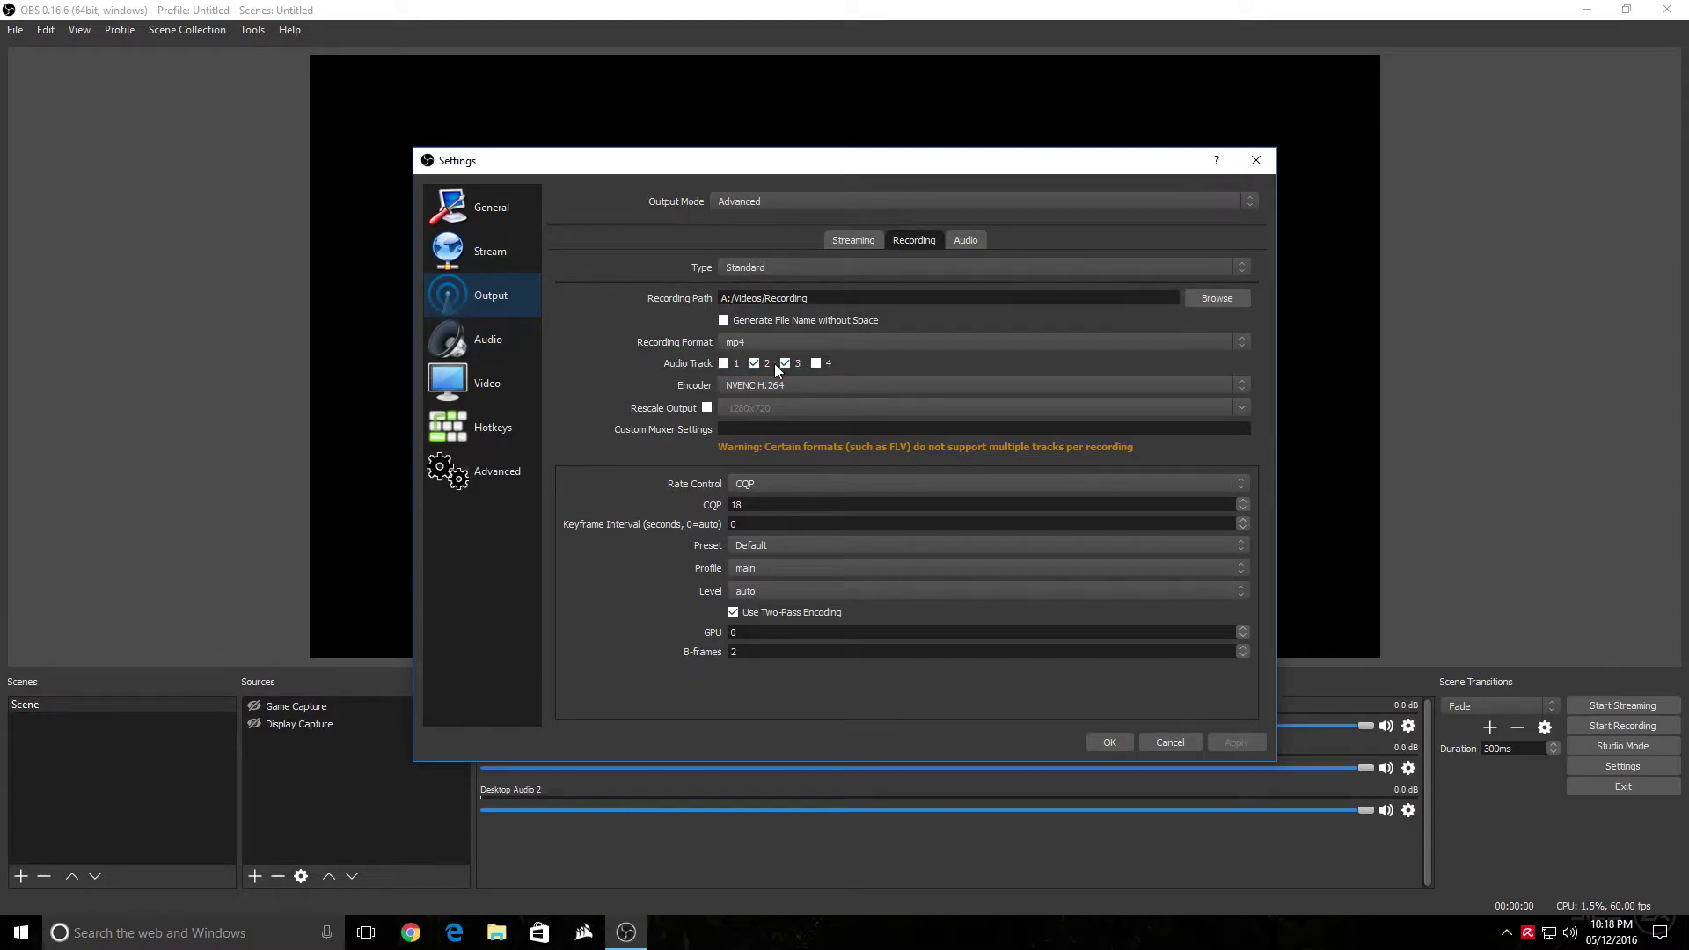
click(489, 340)
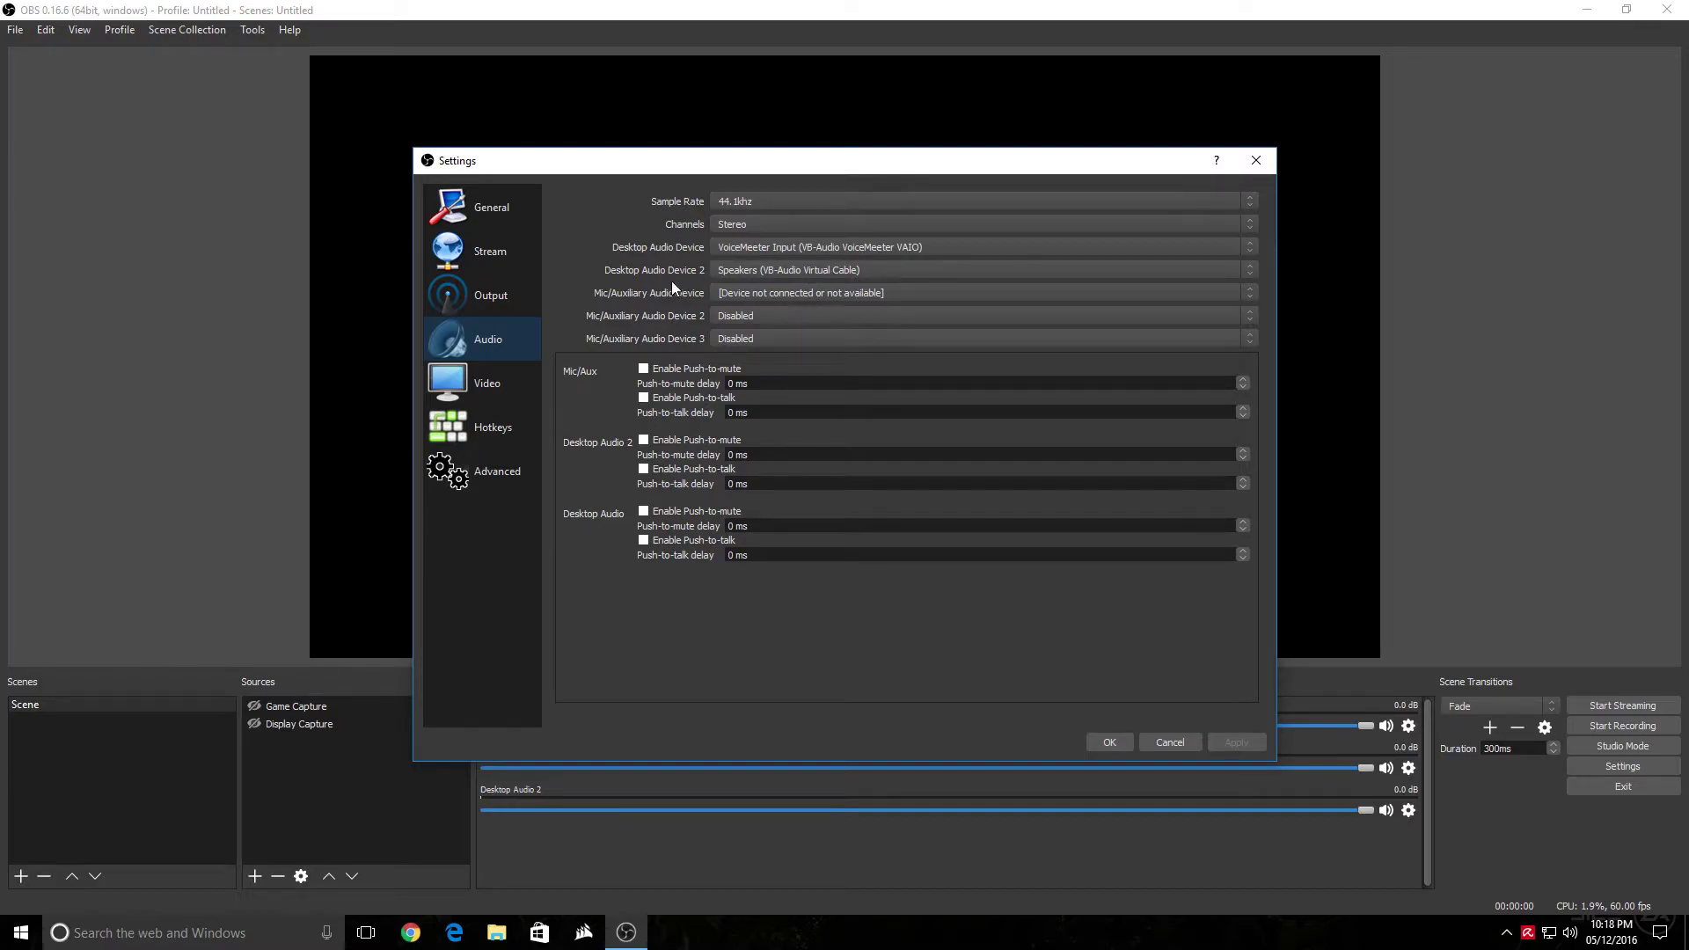
click(799, 300)
click(799, 294)
Close Settings and open Advanced Audio Properties to route sources to tracks 1, 2 and 3
click(1256, 160)
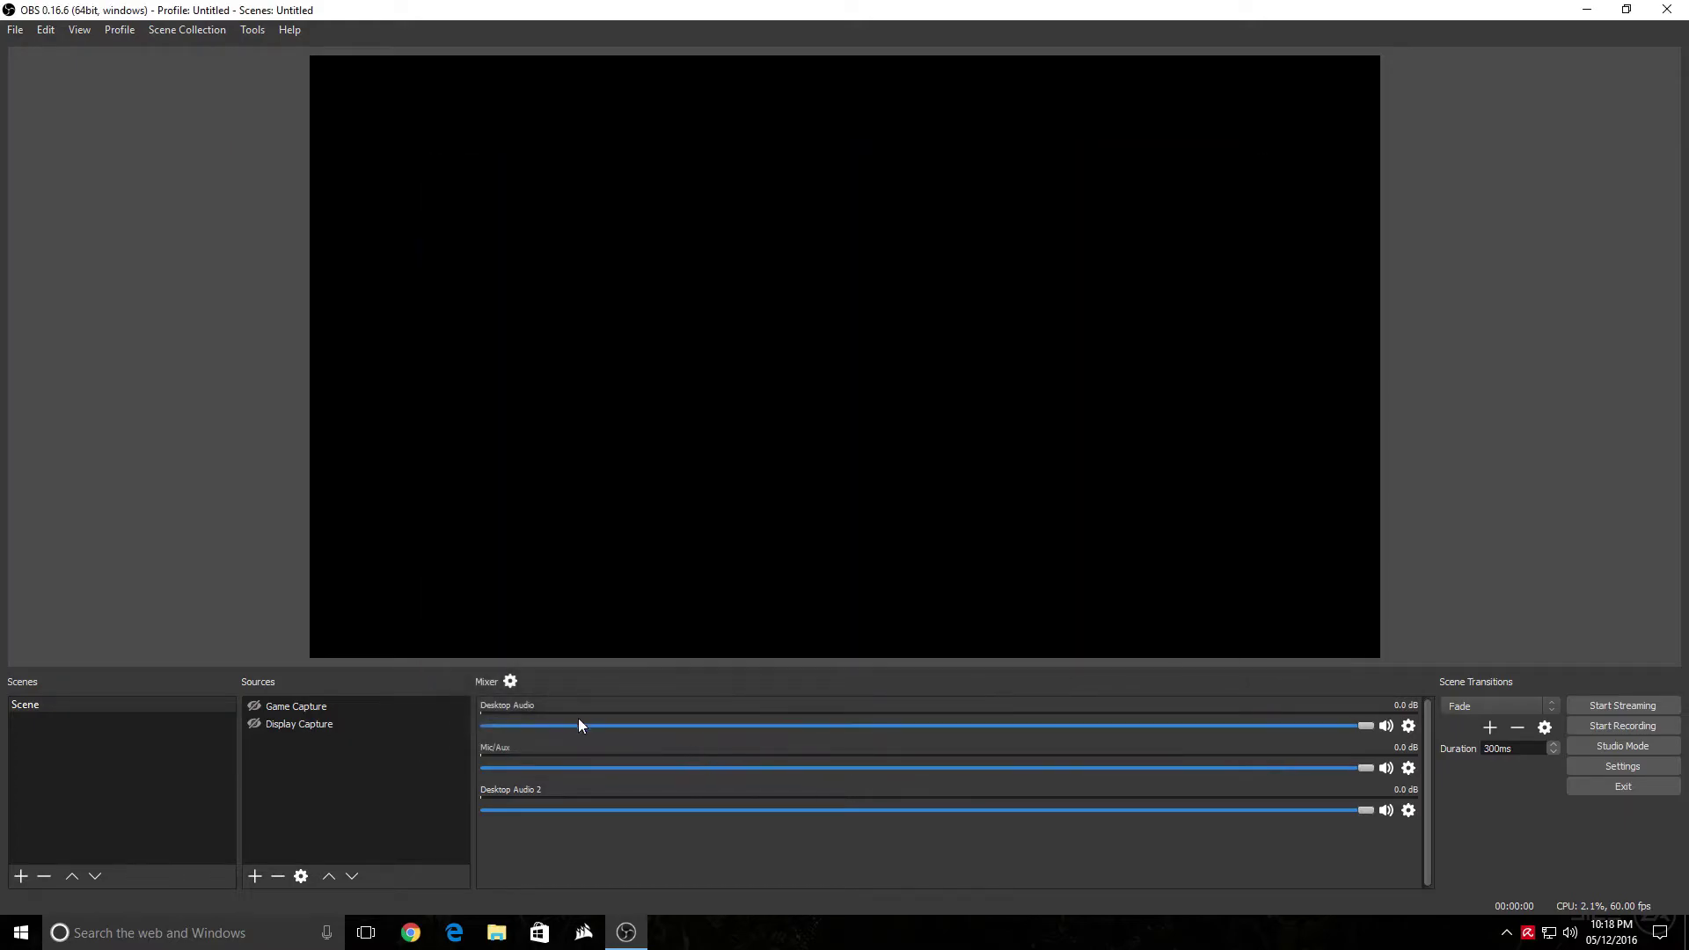
click(510, 682)
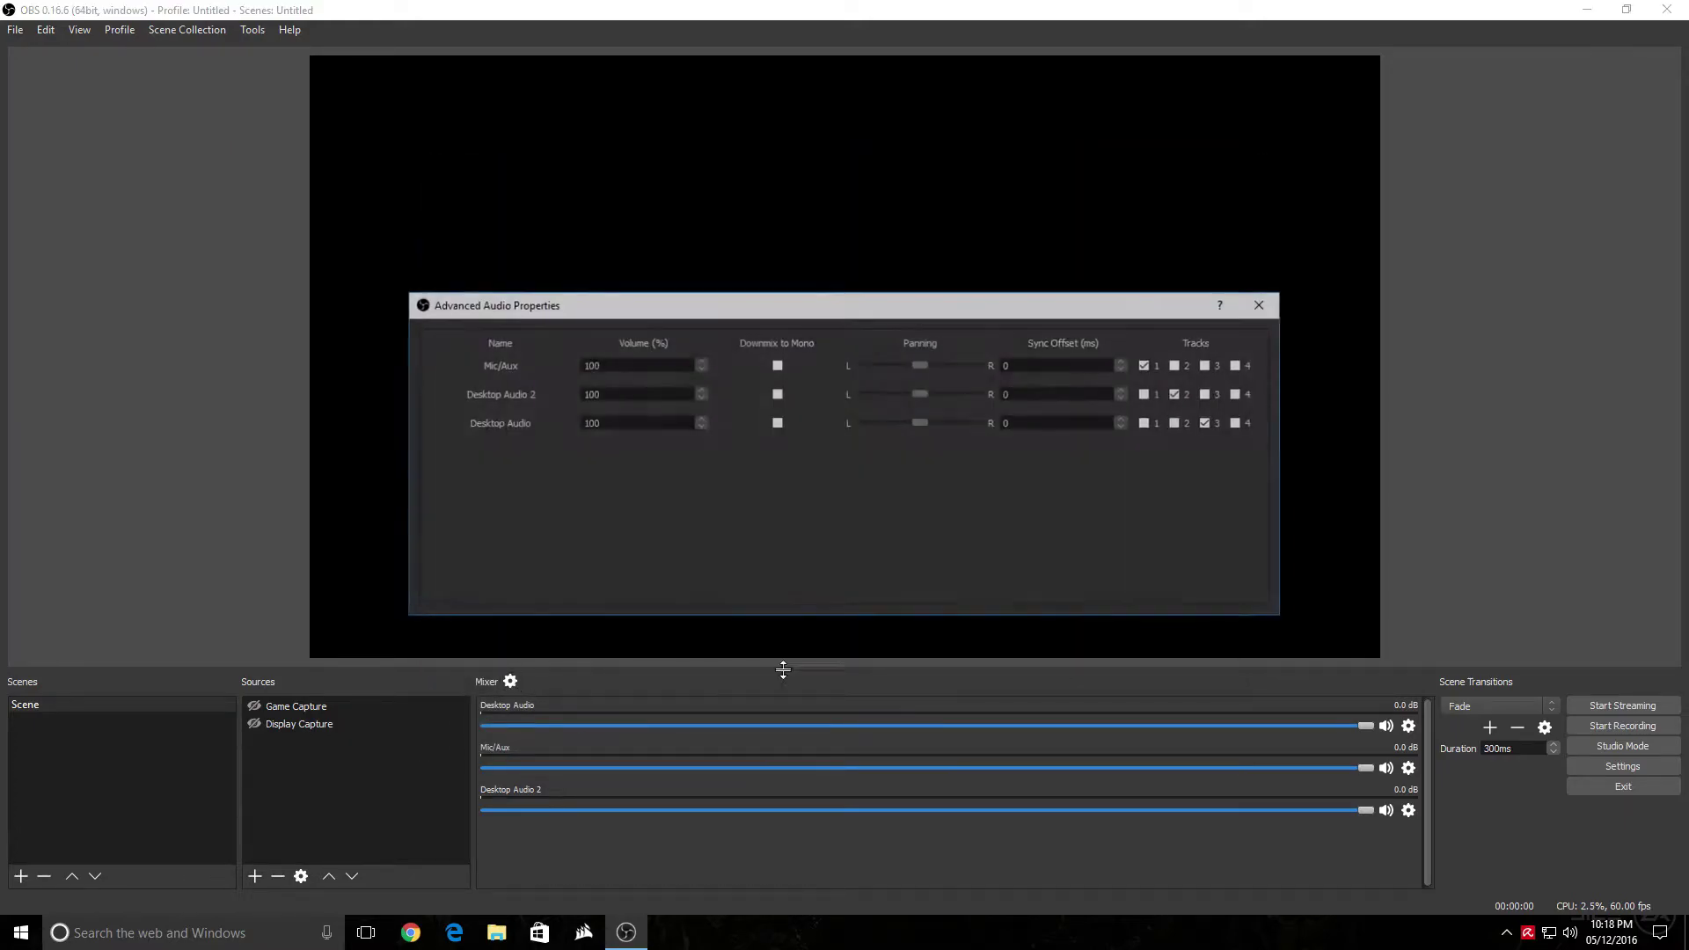